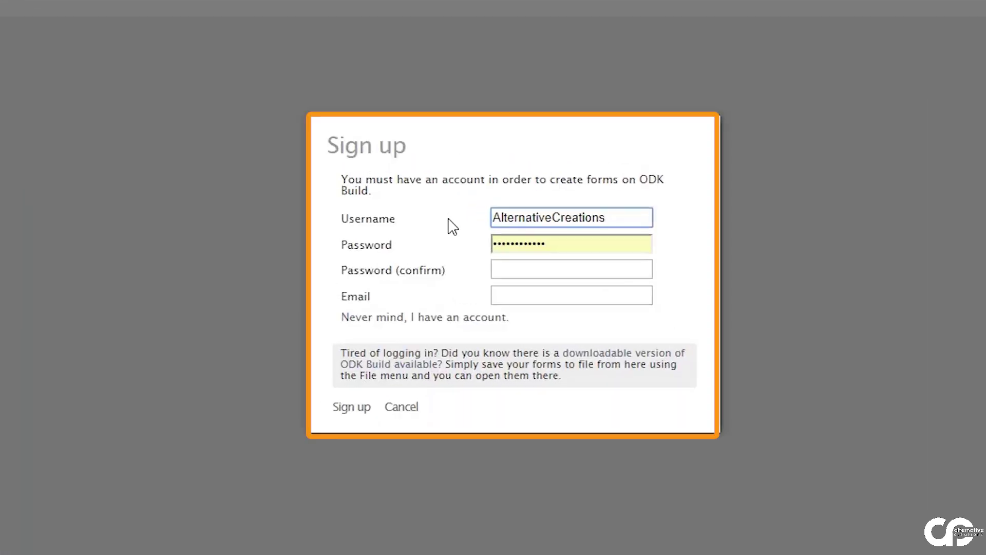
- Replace the autofilled password with a new account password and confirm it
{"action": "key", "text": "Tab"}
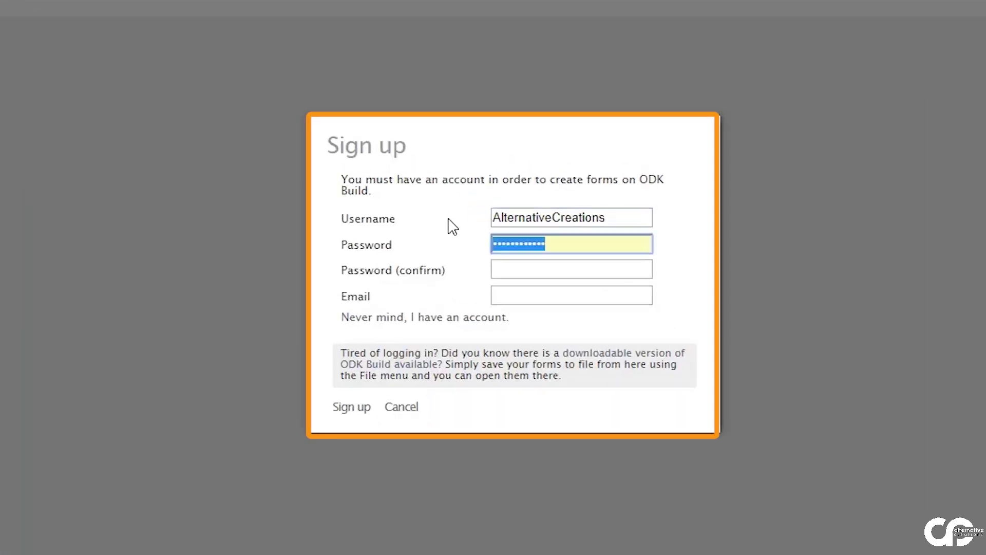
{"action": "key", "text": "BackSpace"}
{"action": "type", "text": "123456789012"}
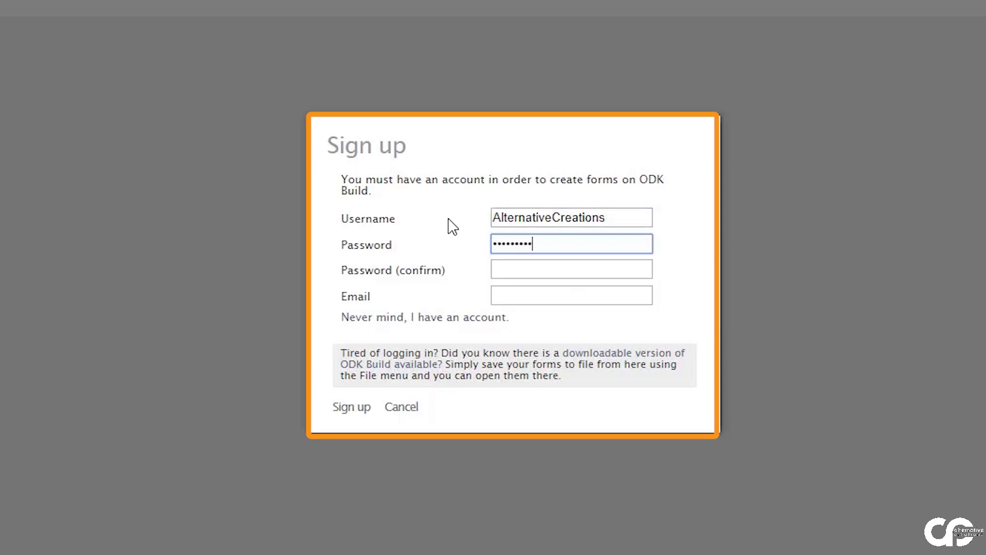
{"action": "key", "text": "Tab"}
{"action": "type", "text": "123456789012"}
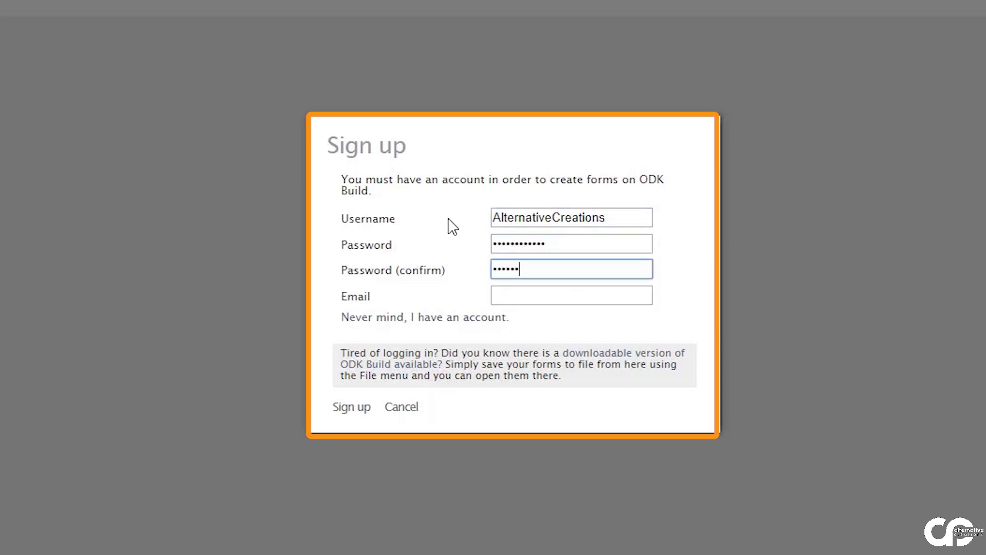
- Fill in the account e-mail address and submit the sign-up to create the account
{"action": "key", "text": "Tab"}
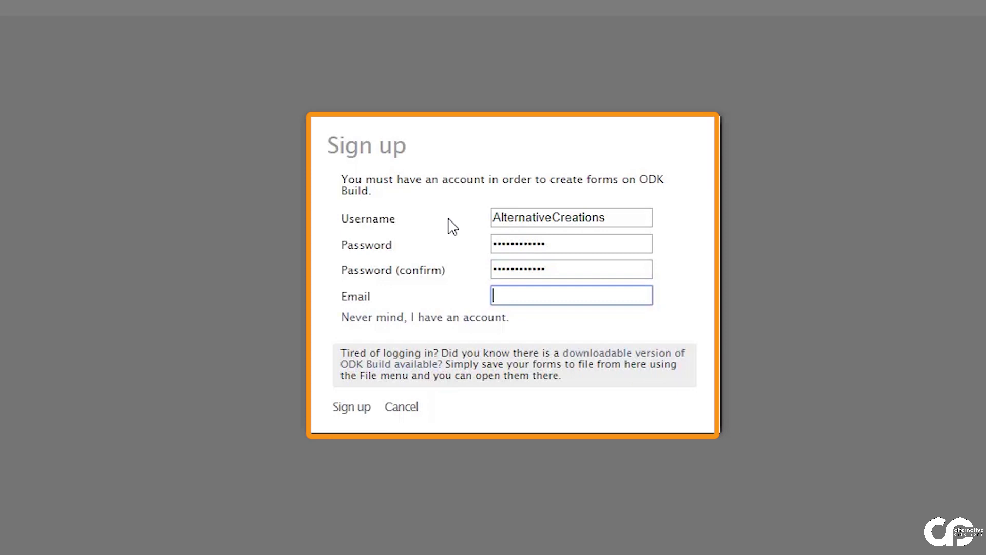
{"action": "type", "text": "as"}
{"action": "key", "text": "Down"}
{"action": "key", "text": "Return"}
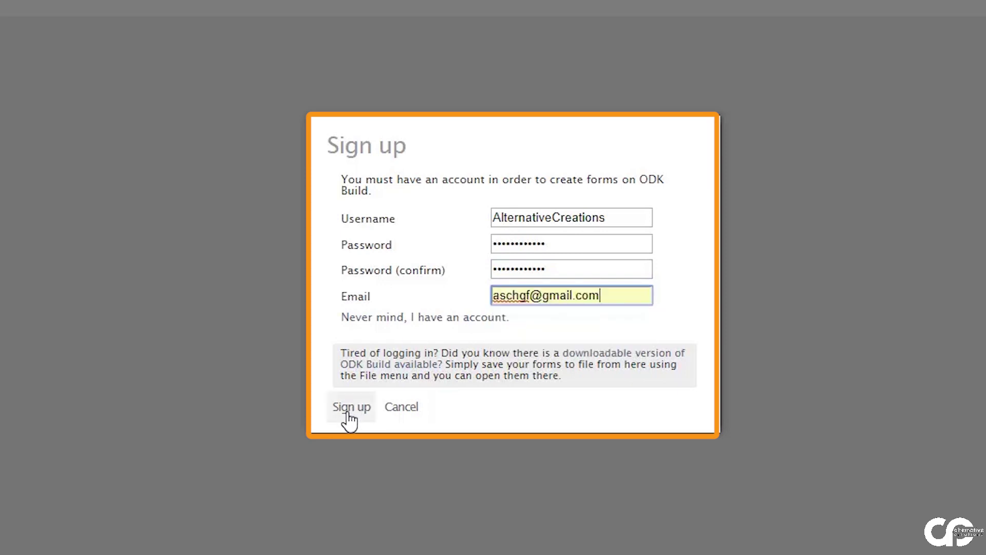
{"action": "left_click", "coordinate": [349, 417]}
{"action": "left_click", "coordinate": [121, 50]}
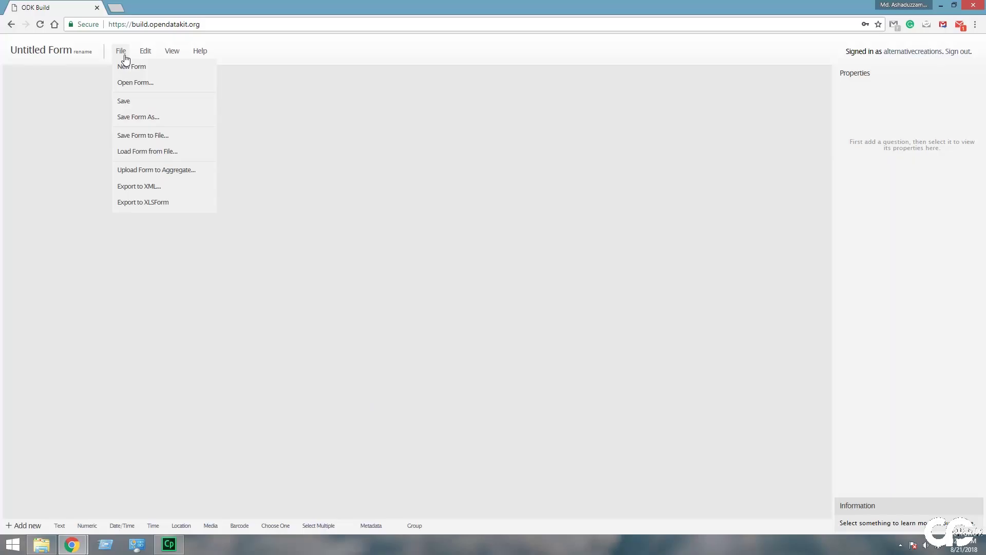
- Change the form title from 'Untitled Form' to 'For Test'
{"action": "left_click", "coordinate": [121, 65]}
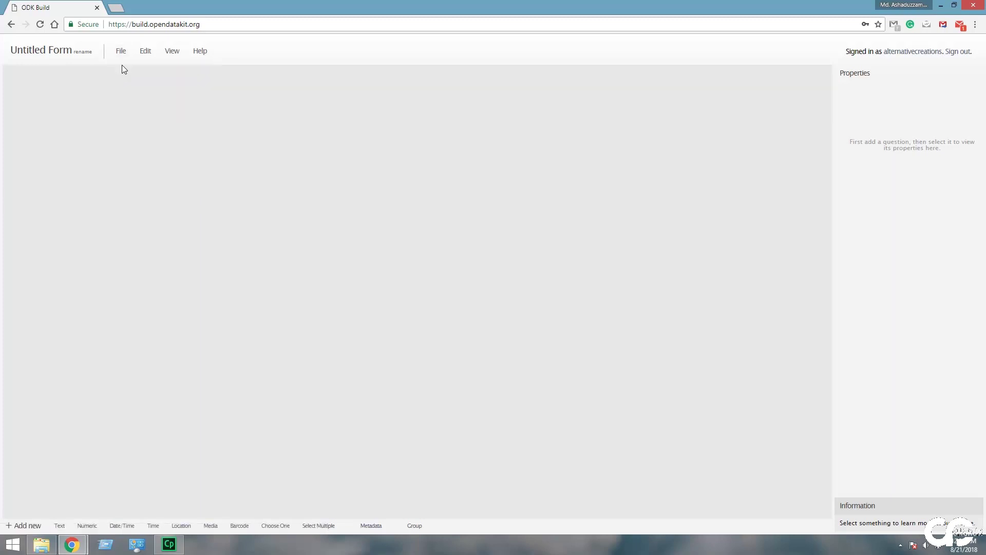
{"action": "left_click", "coordinate": [70, 52]}
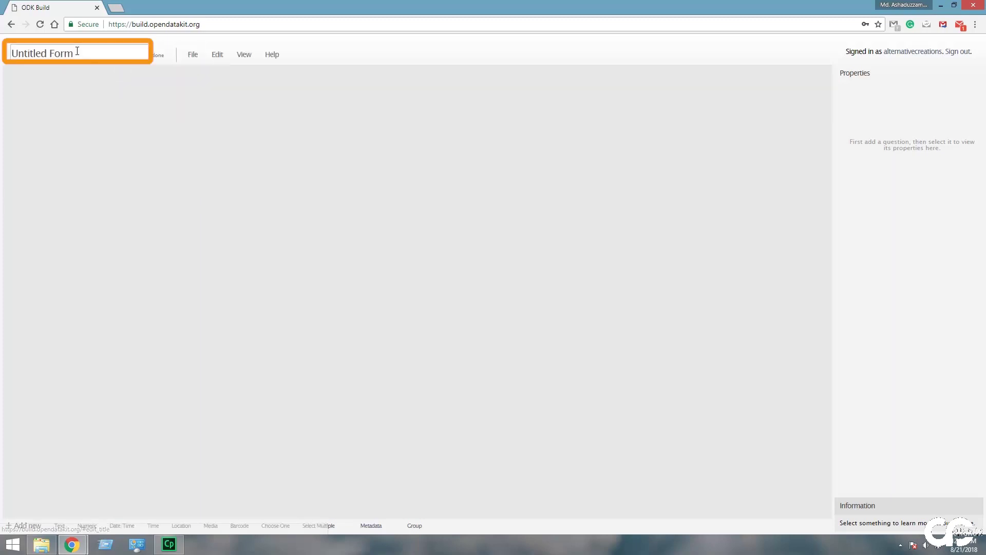
{"action": "left_click_drag", "start_coordinate": [69, 53], "coordinate": [1, 56]}
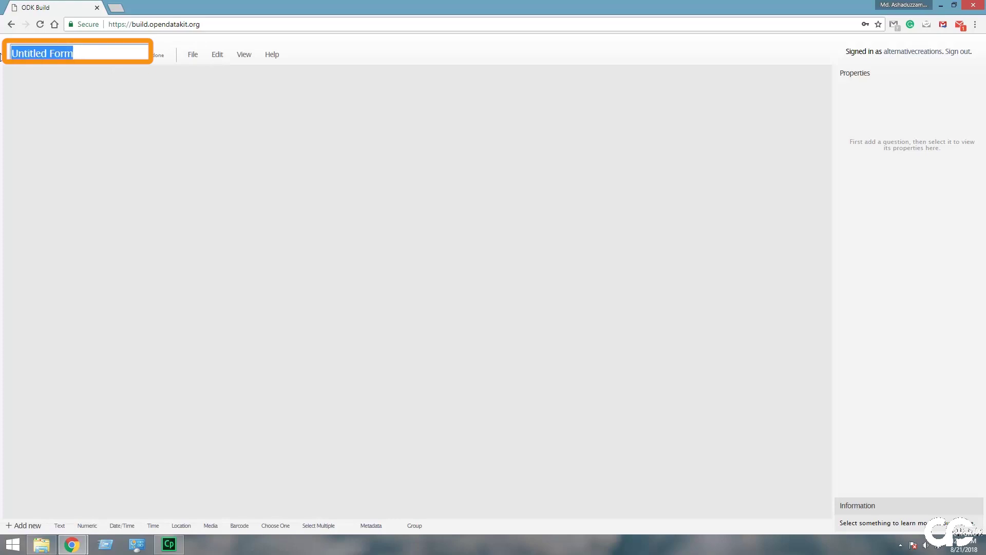
{"action": "type", "text": "For "}
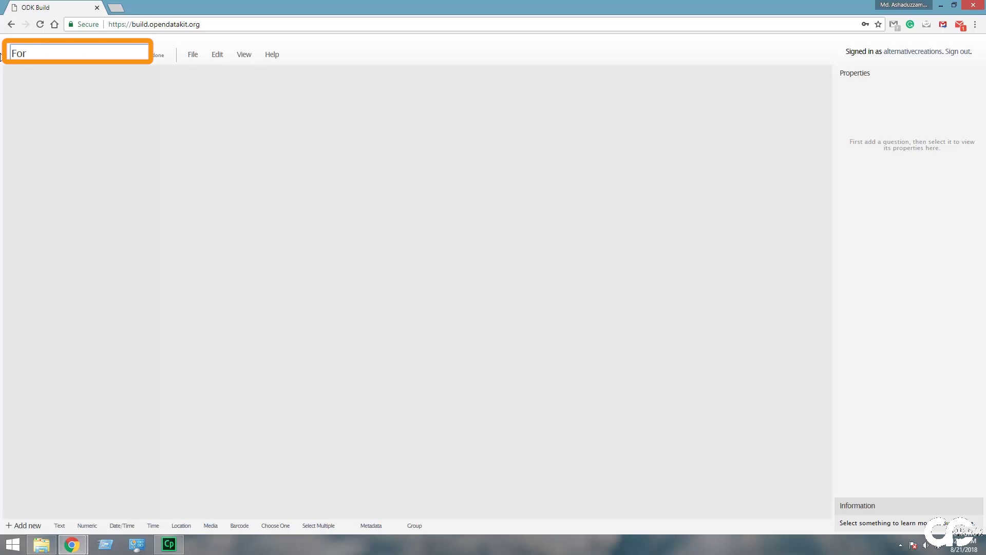
{"action": "type", "text": "Test"}
{"action": "left_click", "coordinate": [161, 60]}
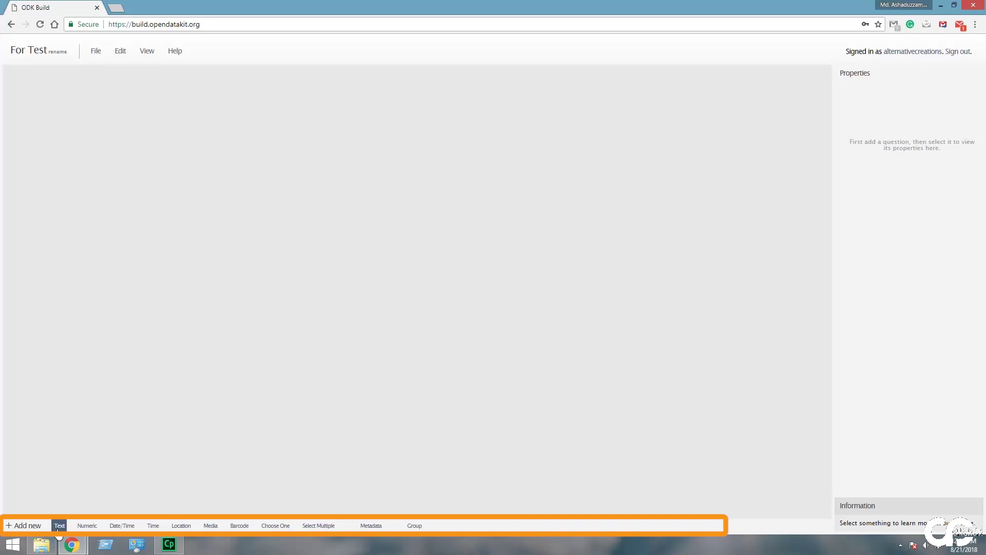
- Add a text question and set its data name to Name_of_the_Respondent
{"action": "left_click", "coordinate": [58, 526]}
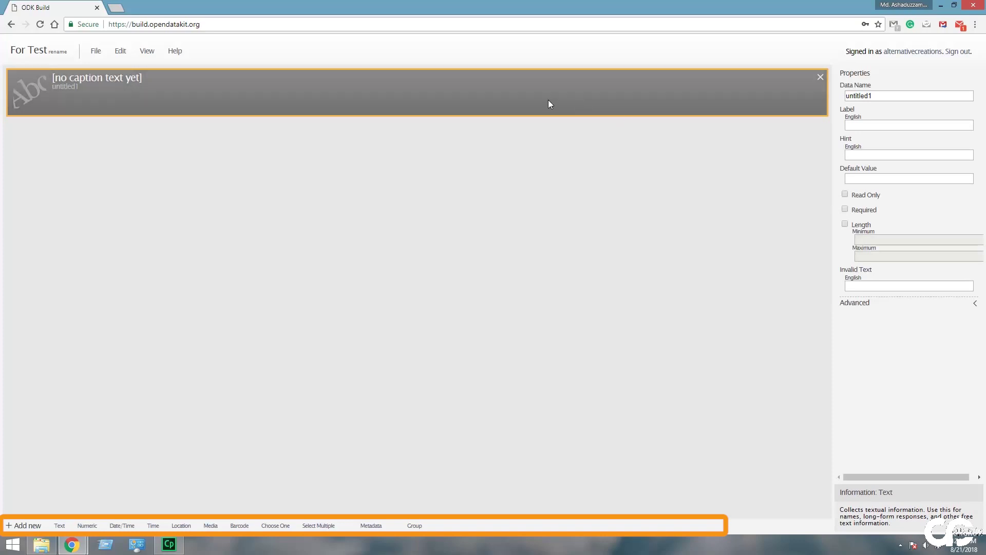
{"action": "left_click", "coordinate": [881, 95]}
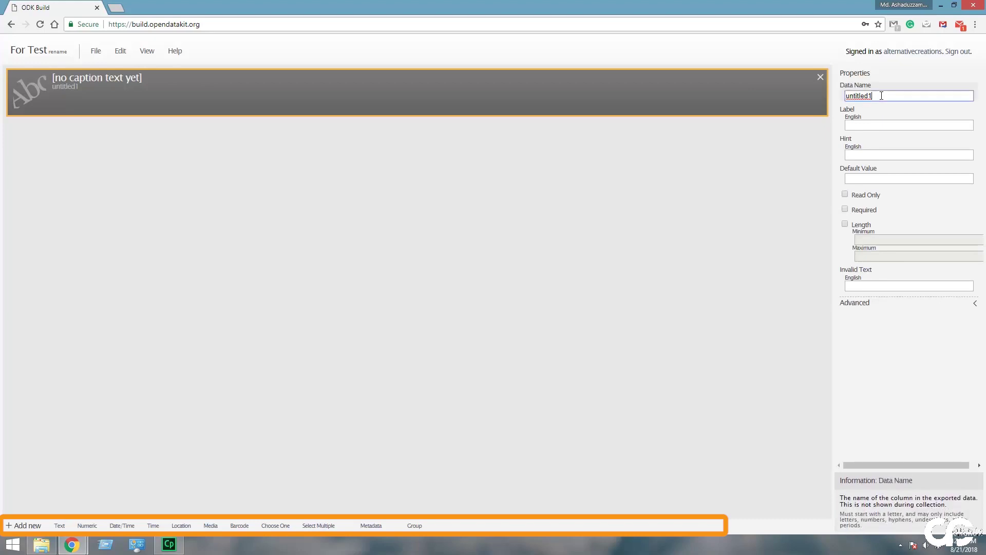
{"action": "double_click", "coordinate": [881, 95]}
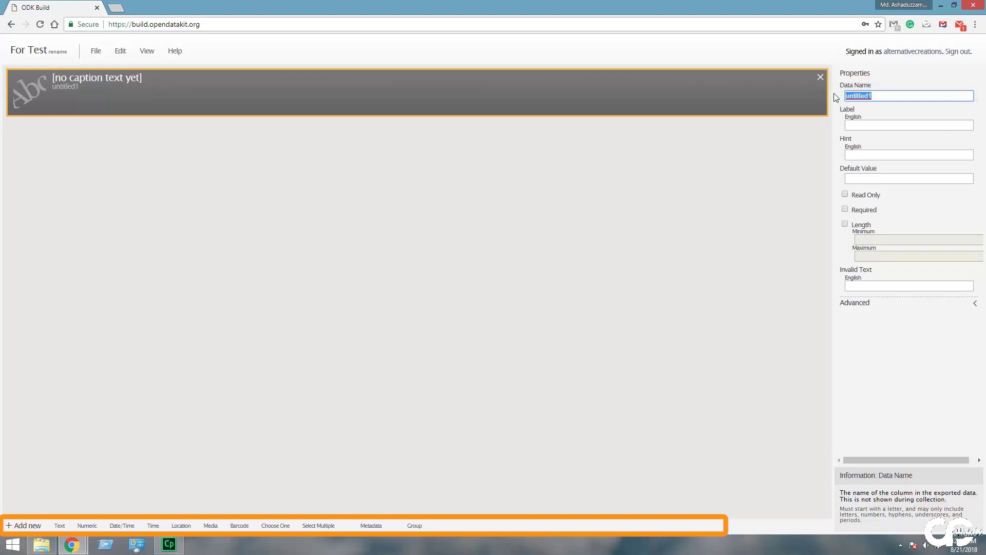
{"action": "type", "text": "Name o"}
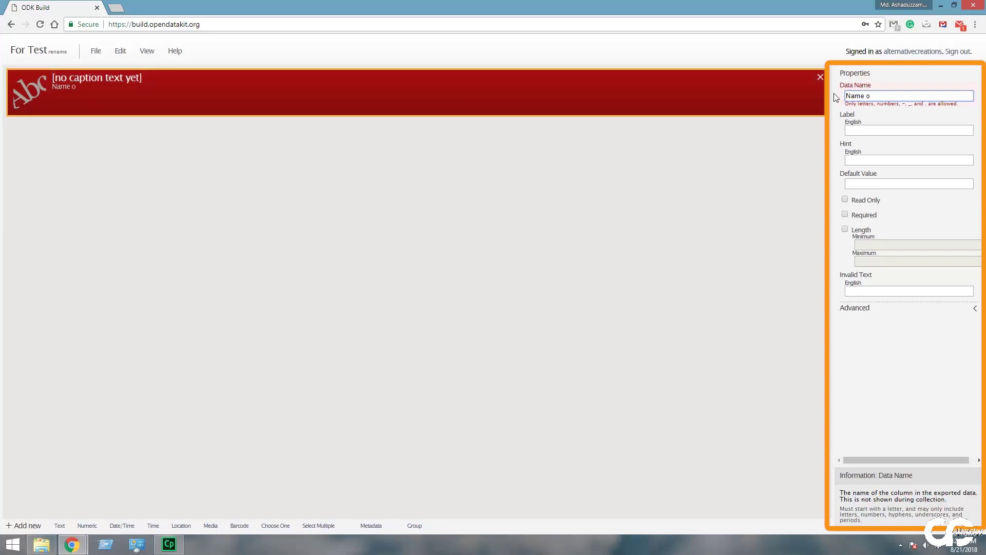
{"action": "key", "text": "BackSpace"}
{"action": "key", "text": "BackSpace"}
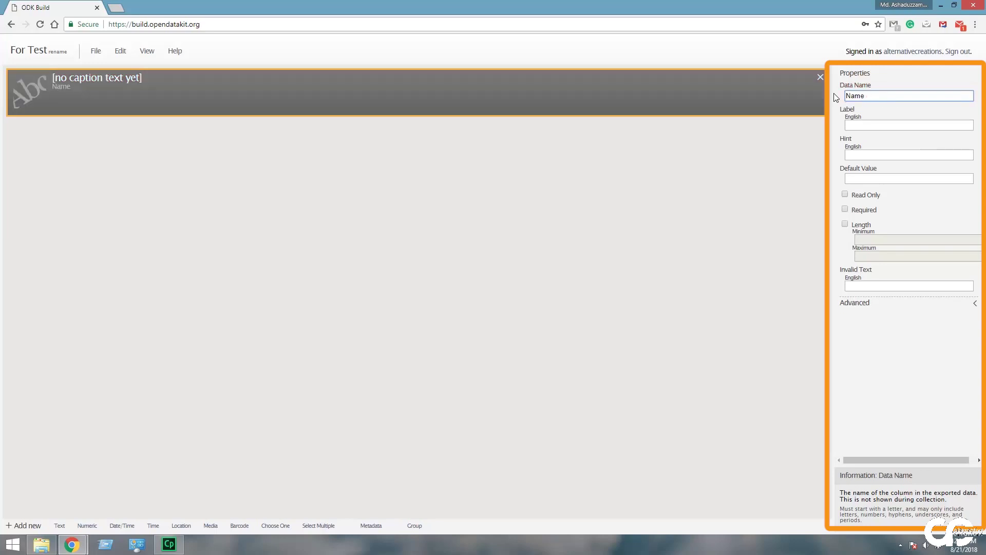
{"action": "type", "text": "_of_the_Respondent"}
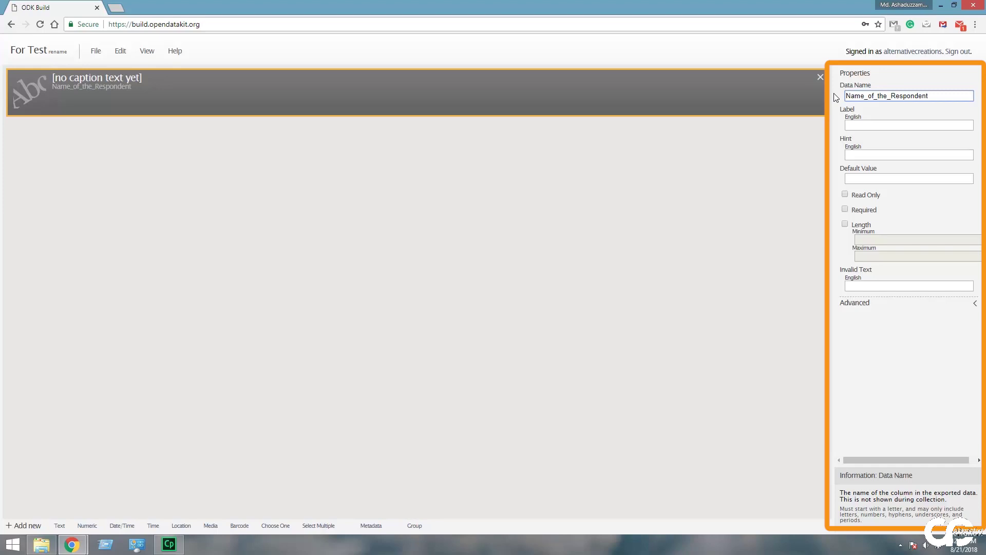
- Label the text question 'Respondent'
{"action": "left_click", "coordinate": [876, 125]}
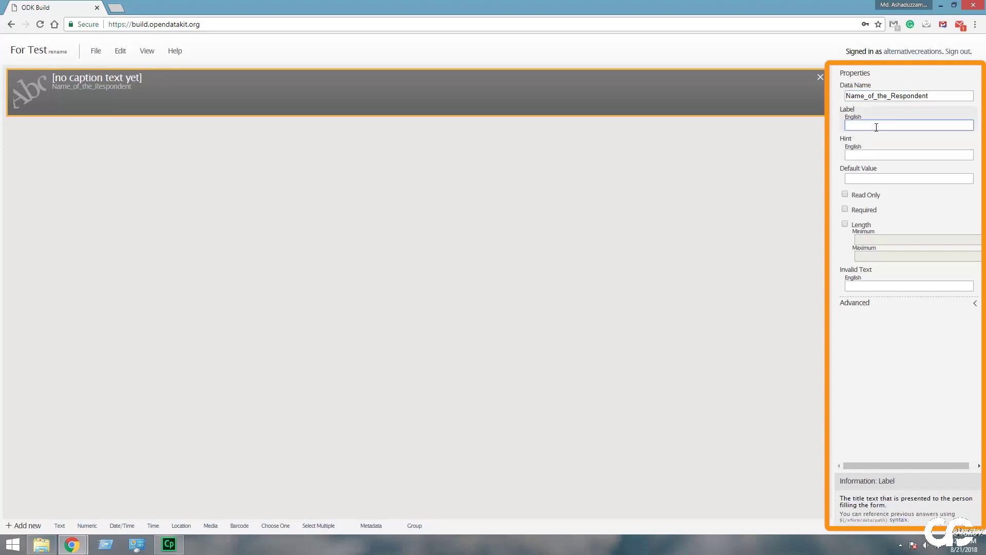
{"action": "type", "text": "Res"}
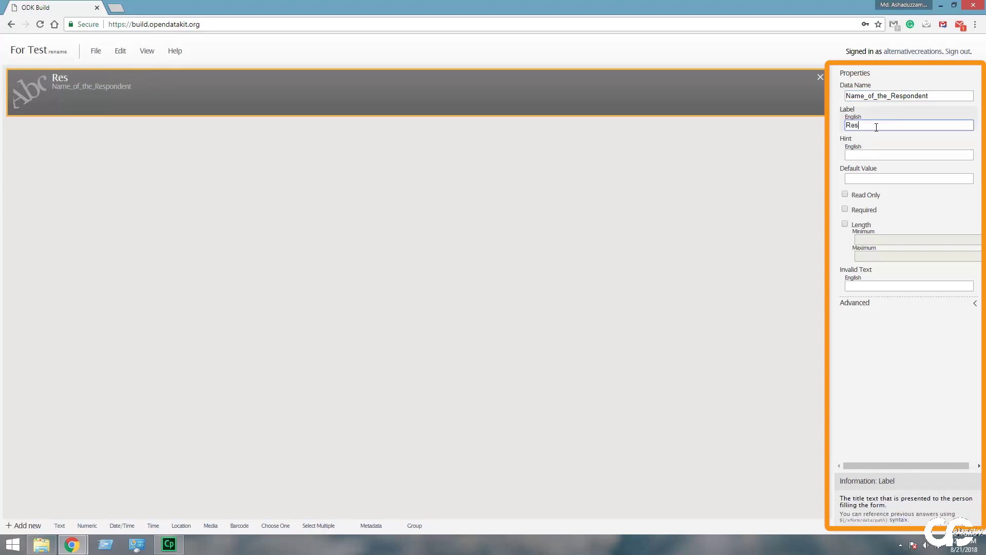
{"action": "type", "text": "pondent"}
{"action": "key", "text": "Tab"}
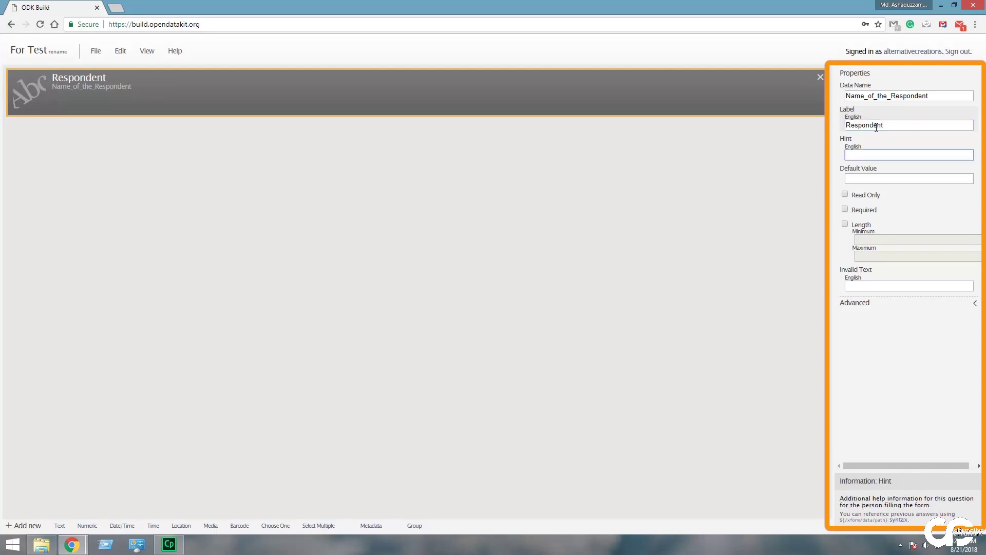
{"action": "key", "text": "Tab"}
{"action": "key", "text": "Tab"}
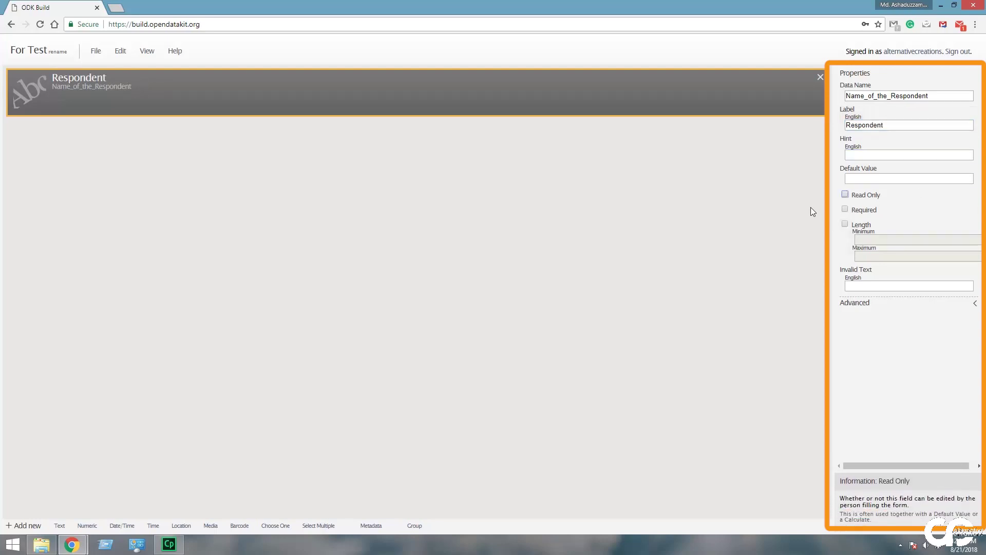
- Make the Respondent question required and enter its required-answer message
{"action": "left_click", "coordinate": [846, 209]}
{"action": "left_click", "coordinate": [887, 241]}
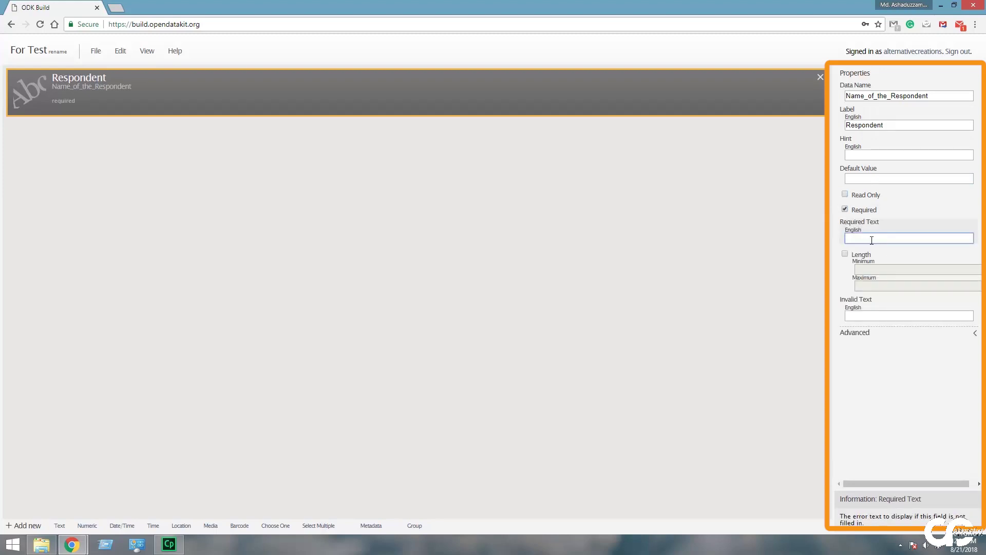
{"action": "type", "text": "fill"}
{"action": "key", "text": "BackSpace"}
{"action": "key", "text": "BackSpace"}
{"action": "type", "text": "ll this bo"}
- Limit Respondent answers to 4–40 characters with invalid-length message 'worng'
{"action": "left_click", "coordinate": [844, 254]}
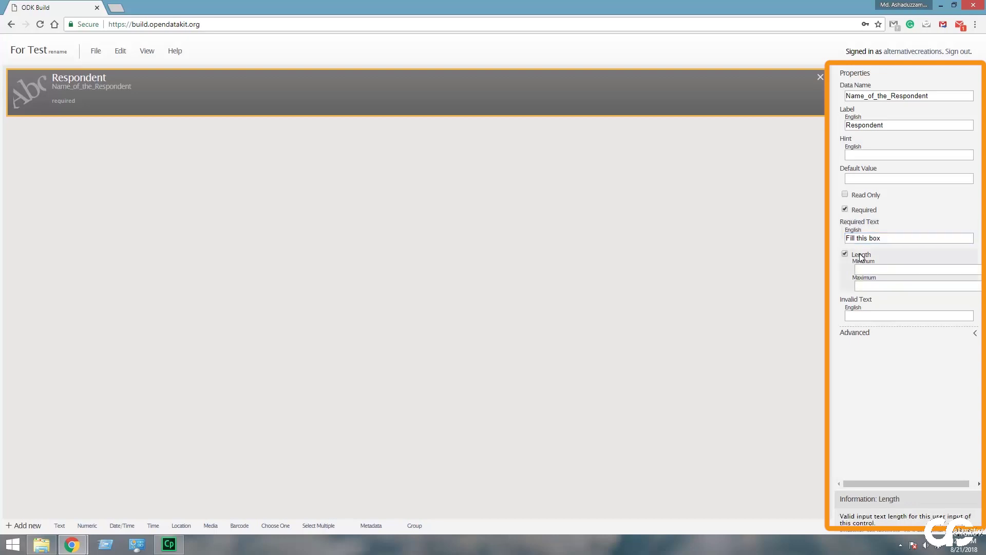
{"action": "left_click", "coordinate": [881, 268]}
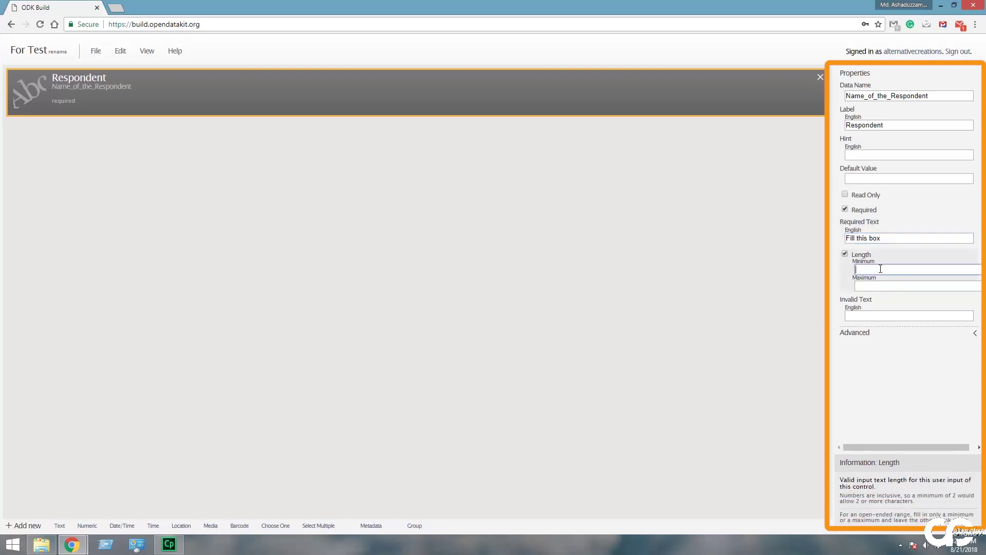
{"action": "key", "text": "Tab"}
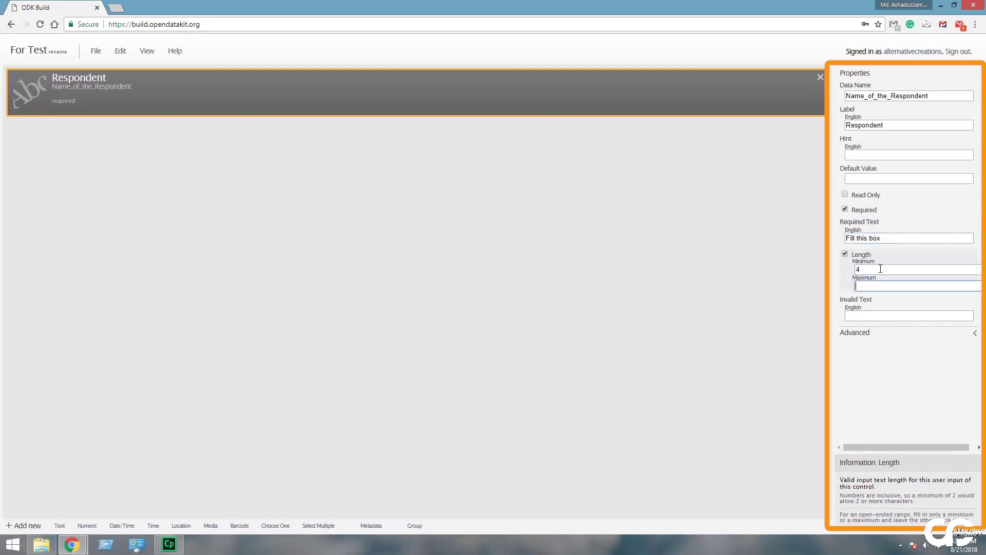
{"action": "key", "text": "Tab"}
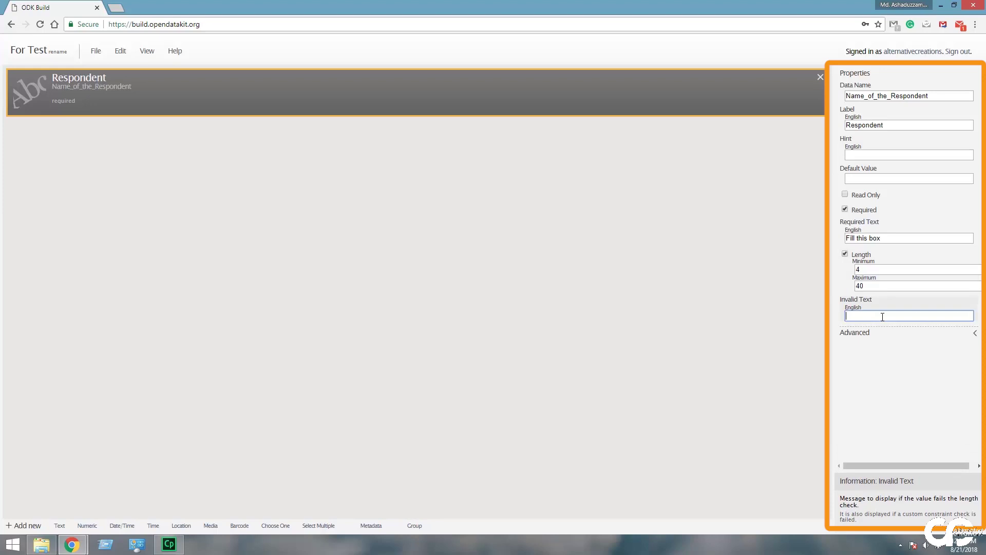
{"action": "type", "text": "worng"}
{"action": "left_click", "coordinate": [87, 525]}
- Label the numeric question 'Age of the respondent' with default value 0, left optional
{"action": "left_click", "coordinate": [877, 124]}
{"action": "type", "text": "Age of the"}
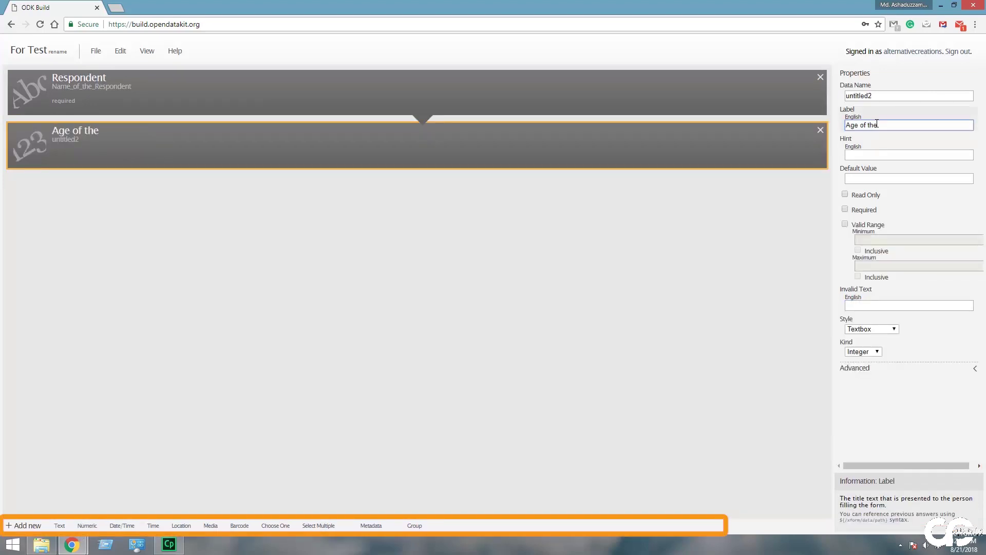
{"action": "type", "text": " respondent"}
{"action": "left_click", "coordinate": [902, 154]}
{"action": "left_click", "coordinate": [883, 178]}
{"action": "type", "text": "0"}
{"action": "left_click", "coordinate": [862, 212]}
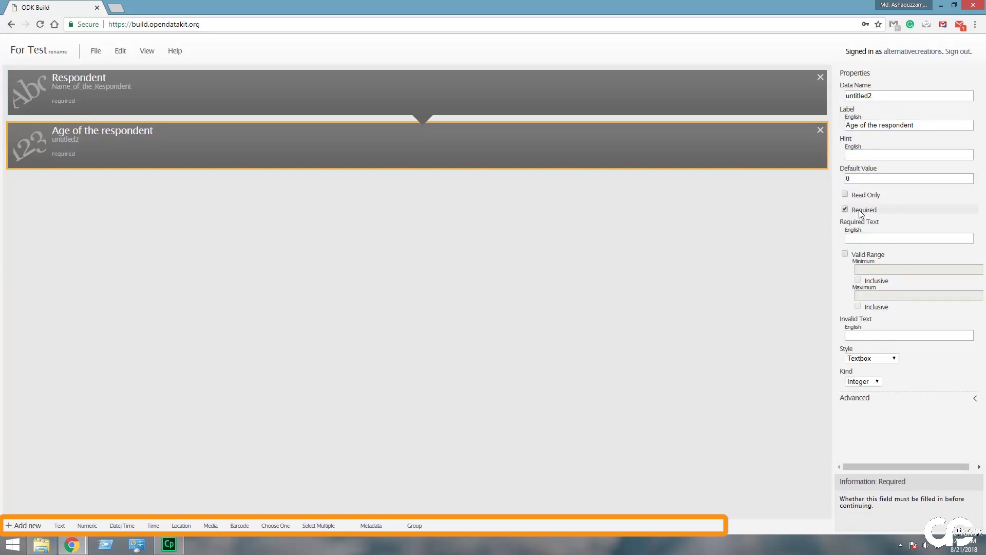
{"action": "left_click", "coordinate": [861, 210]}
- Restrict the age to a valid range of 18 to 60, both inclusive
{"action": "left_click", "coordinate": [845, 224]}
{"action": "left_click", "coordinate": [873, 239]}
{"action": "type", "text": "18"}
{"action": "left_click", "coordinate": [858, 251]}
{"action": "left_click", "coordinate": [874, 265]}
{"action": "type", "text": "60"}
{"action": "left_click", "coordinate": [857, 276]}
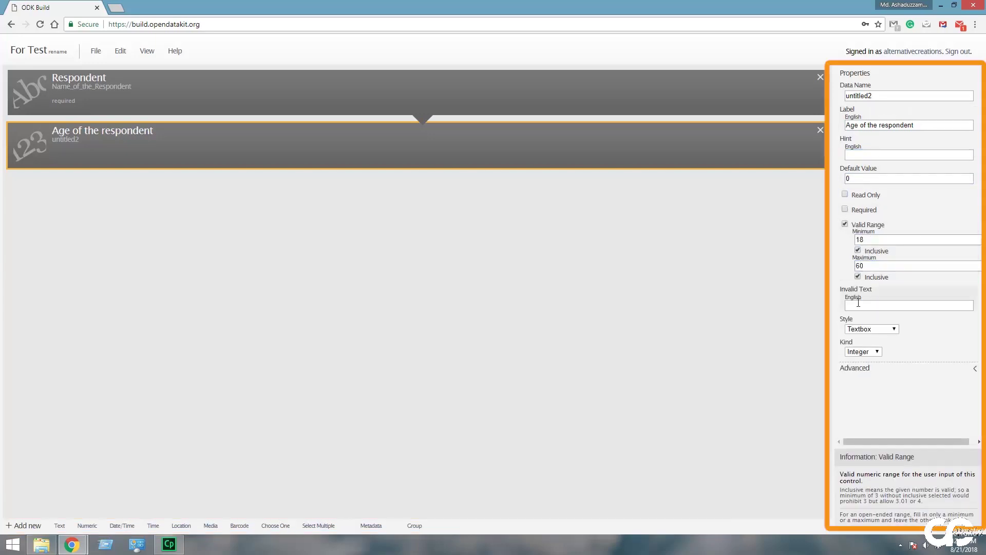
- Set error text 'enter age value between 18 to 60', reuse it as hint, rename data name to Age
{"action": "left_click", "coordinate": [858, 304]}
{"action": "type", "text": "enter age value between "}
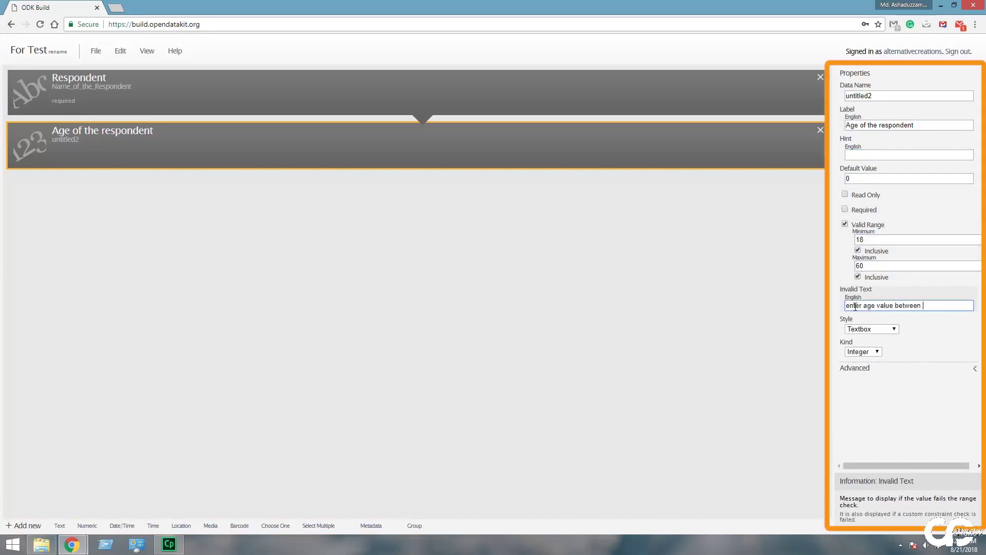
{"action": "type", "text": "18 to 60"}
{"action": "key", "text": "ctrl+a"}
{"action": "key", "text": "ctrl+c"}
{"action": "left_click", "coordinate": [890, 155]}
{"action": "key", "text": "ctrl+v"}
{"action": "type", "text": "of the respond"}
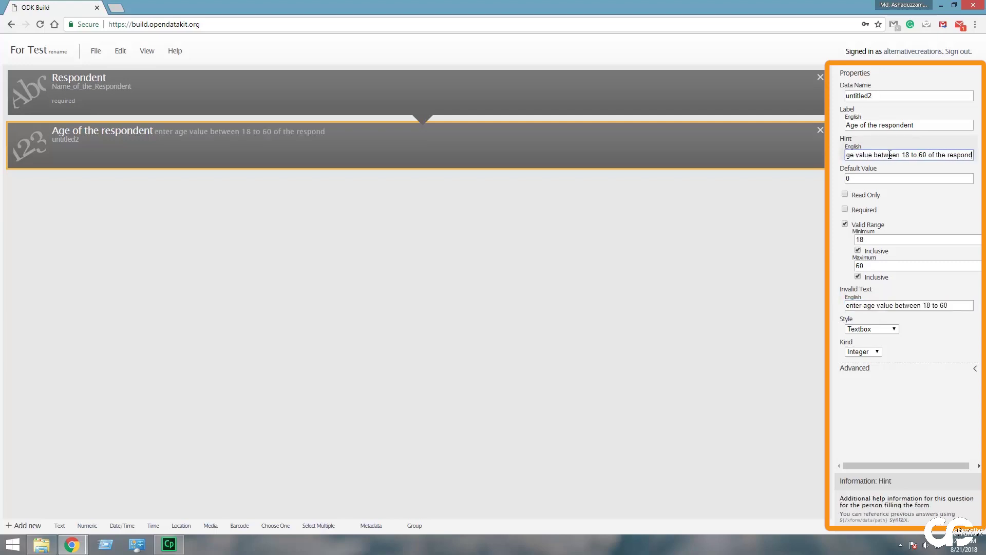
{"action": "type", "text": "ent"}
{"action": "double_click", "coordinate": [868, 96]}
{"action": "type", "text": "Age"}
{"action": "left_click", "coordinate": [122, 524]}
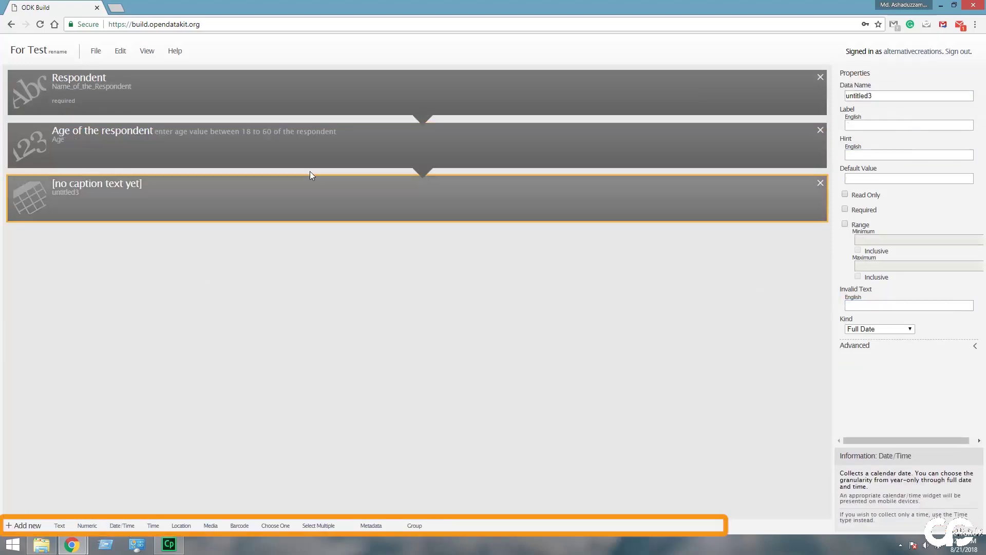
- Name the date question Date_of_Birth with label 'Date of Birth of the respondent'
{"action": "double_click", "coordinate": [868, 96]}
{"action": "type", "text": "Date_of"}
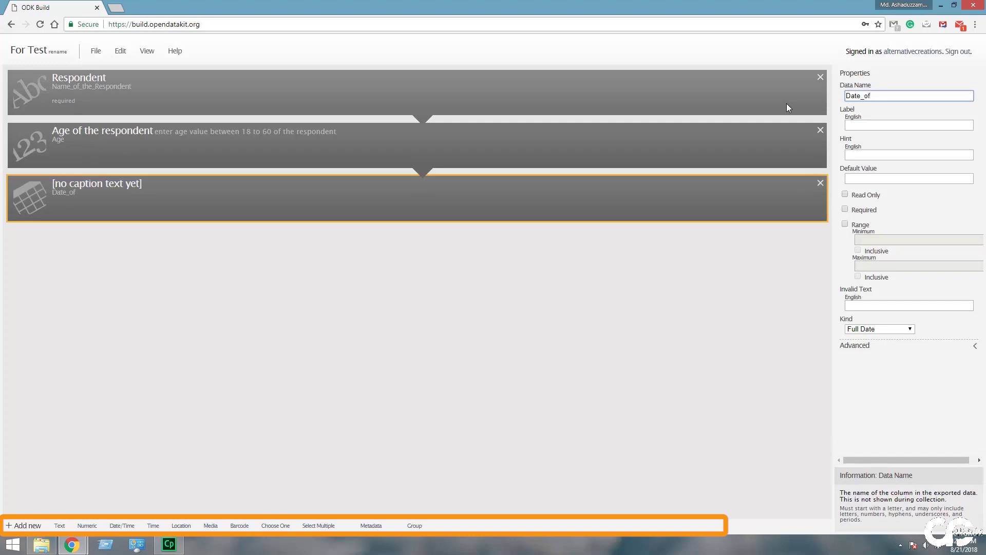
{"action": "type", "text": "_Birth"}
{"action": "left_click", "coordinate": [888, 125]}
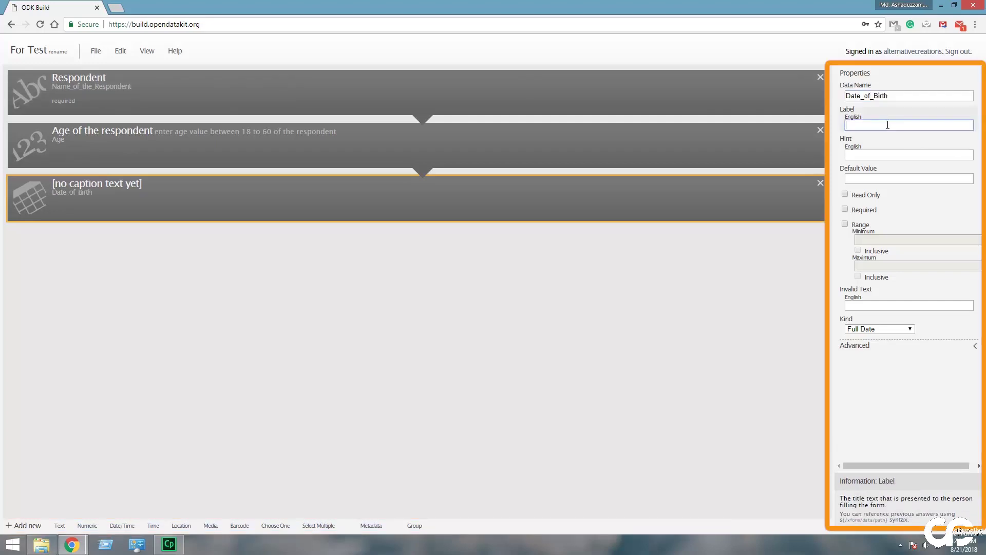
{"action": "type", "text": "Date of Birth"}
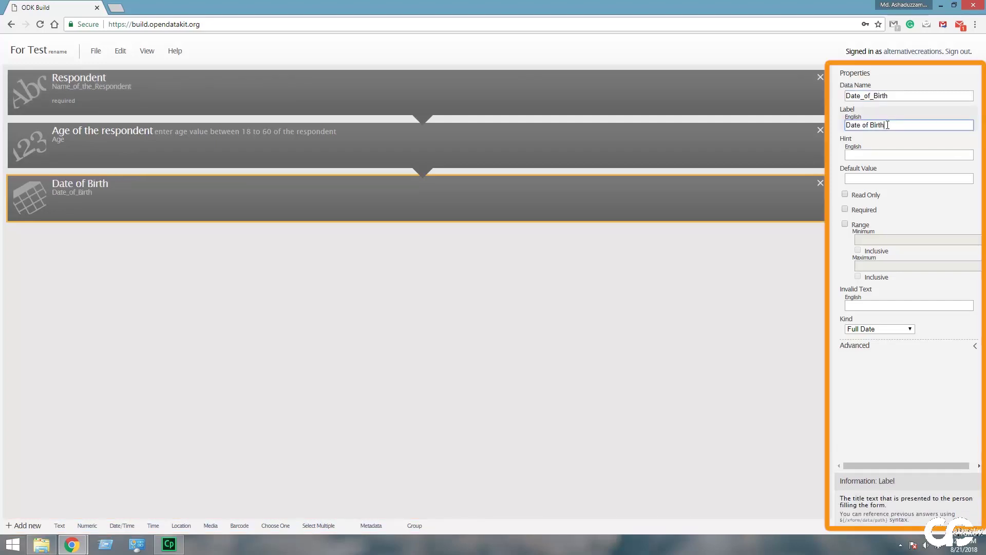
{"action": "type", "text": " of the respondent"}
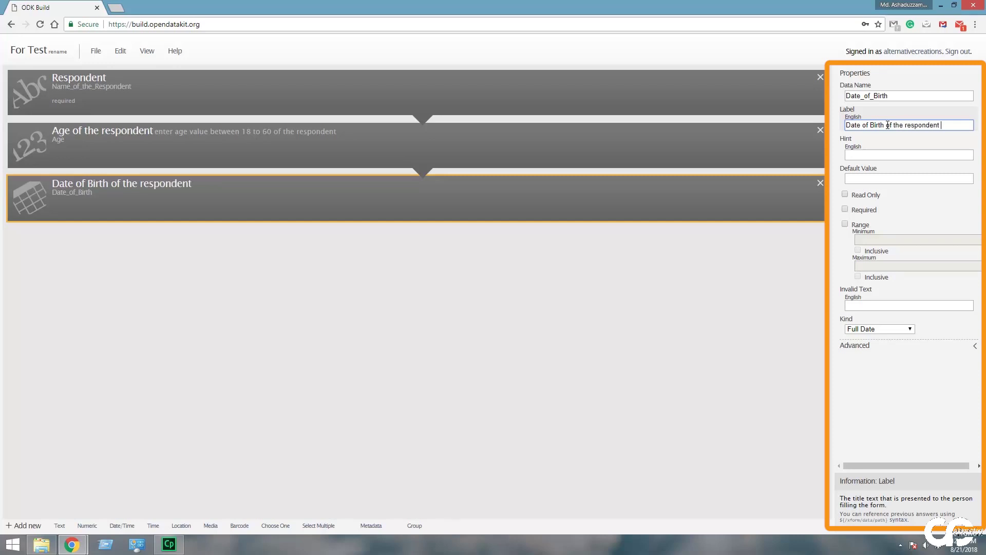
{"action": "key", "text": "Tab"}
- Make Date of Birth required as a Full Date with message 'select date of birth'
{"action": "left_click", "coordinate": [845, 209]}
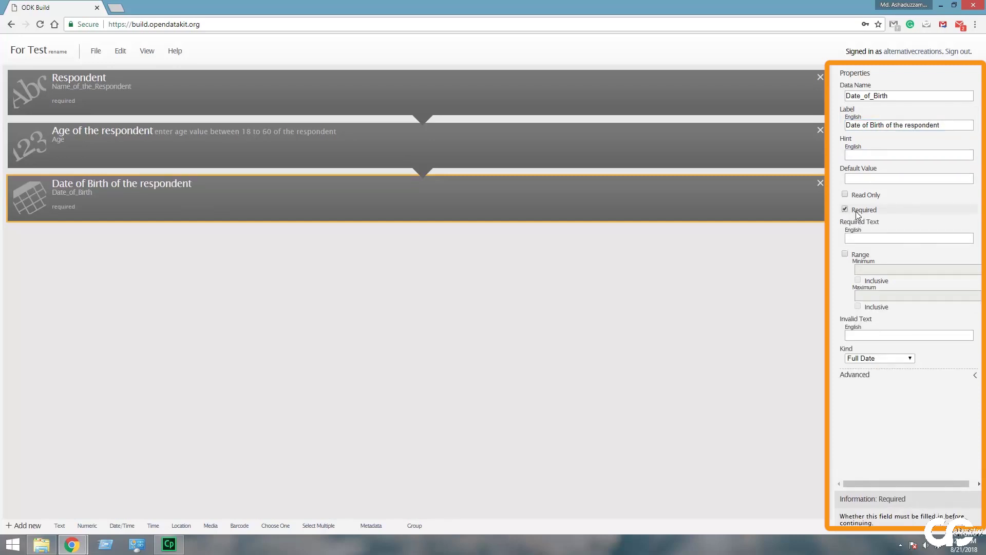
{"action": "left_click", "coordinate": [896, 359]}
{"action": "left_click", "coordinate": [900, 357]}
{"action": "left_click", "coordinate": [868, 239]}
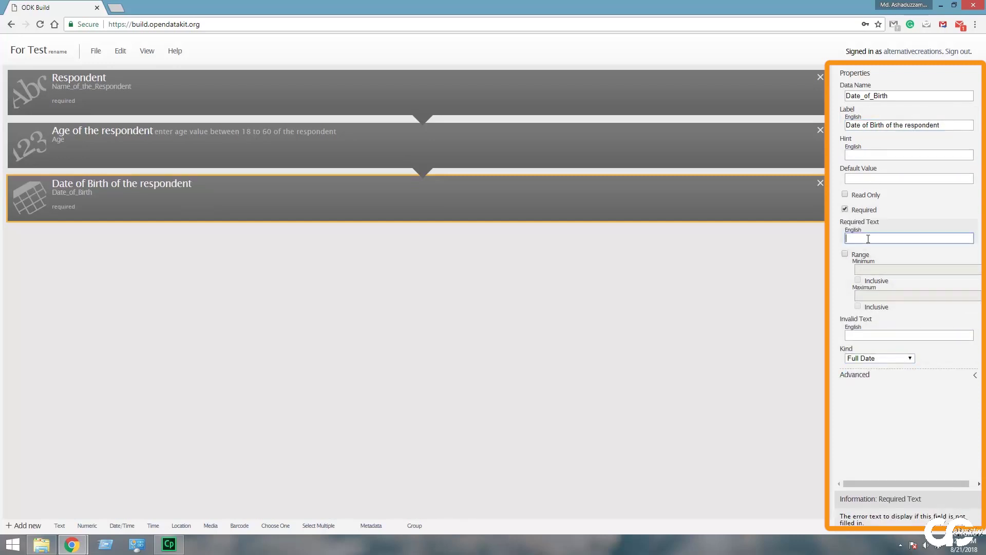
{"action": "type", "text": "select date of birth"}
- Add a required location question Respondent_House labelled 'Respondent location' with Default (GPS) style
{"action": "left_click", "coordinate": [181, 526]}
{"action": "double_click", "coordinate": [888, 95]}
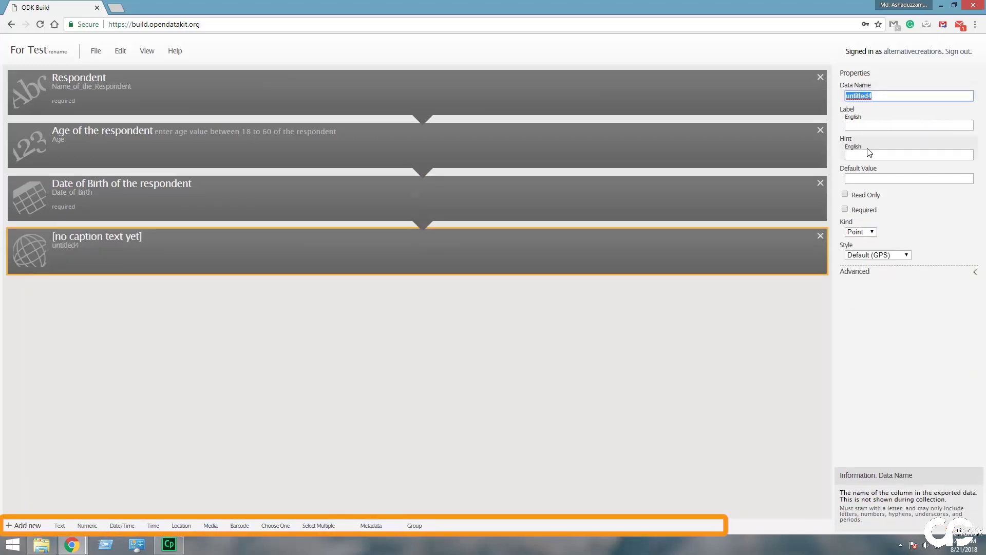
{"action": "type", "text": "Respondent_House"}
{"action": "left_click", "coordinate": [869, 125]}
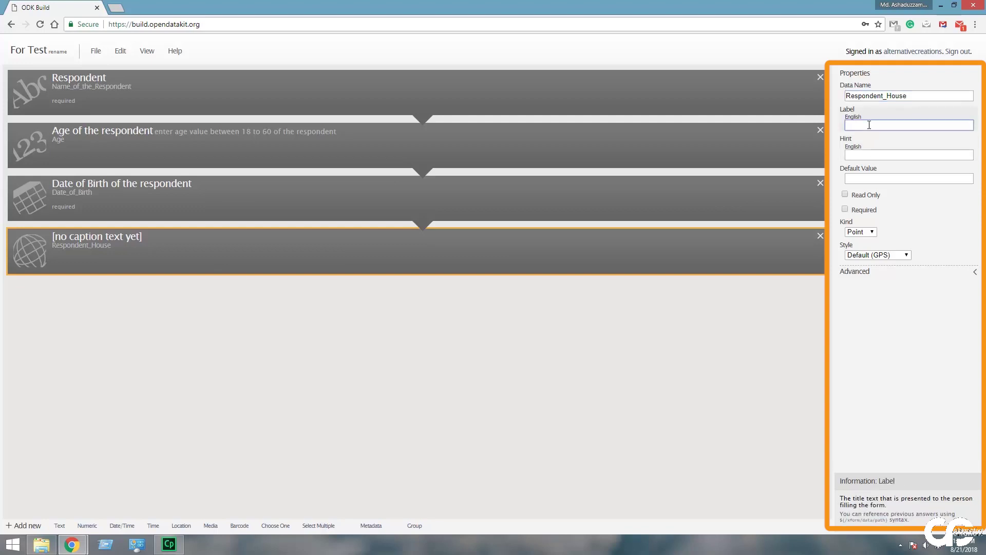
{"action": "type", "text": "Respondent location"}
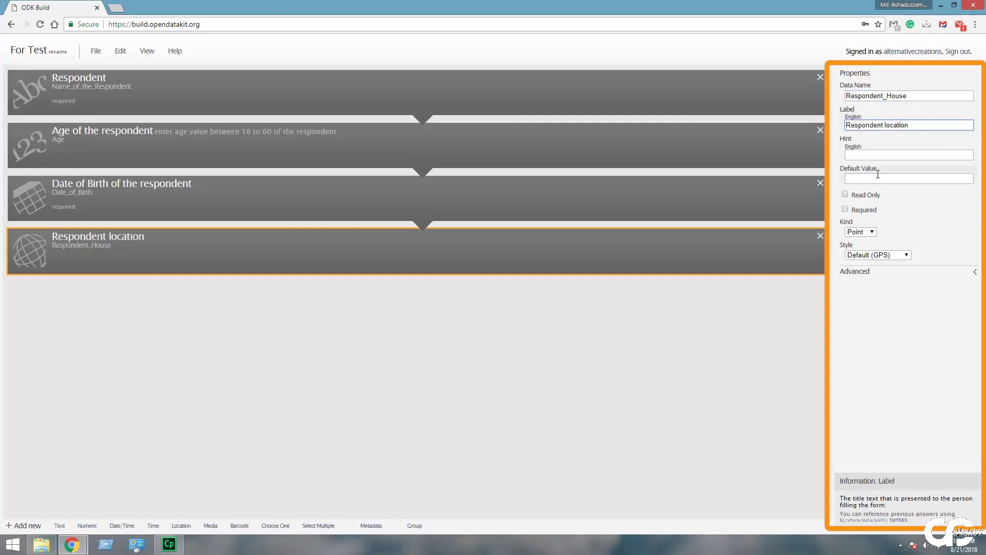
{"action": "left_click", "coordinate": [845, 209]}
{"action": "left_click", "coordinate": [861, 261]}
{"action": "left_click", "coordinate": [901, 285]}
{"action": "left_click", "coordinate": [904, 293]}
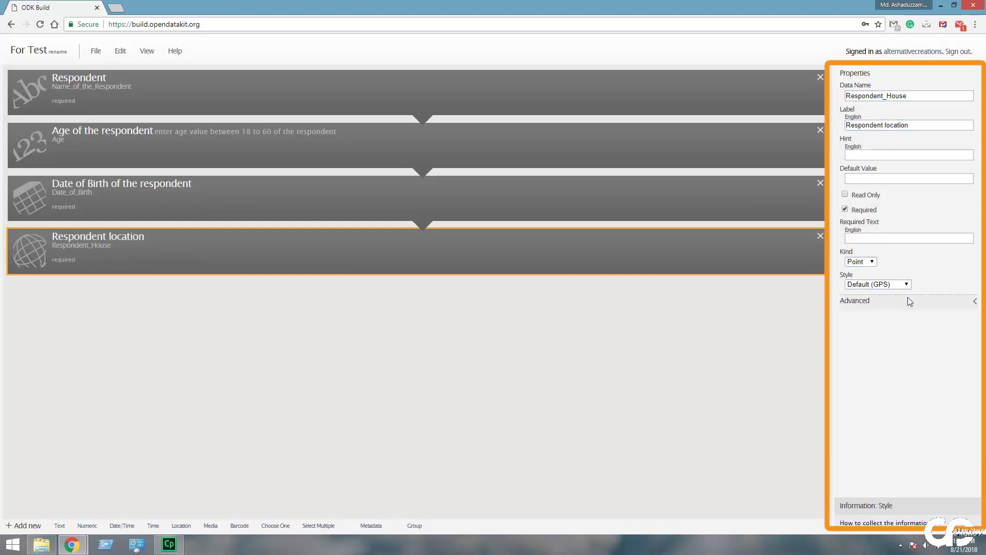
{"action": "left_click", "coordinate": [975, 301]}
{"action": "left_click", "coordinate": [975, 301]}
- Add a required photo question Picture_of_respondent_Home labelled 'Home Photo'
{"action": "left_click", "coordinate": [211, 526]}
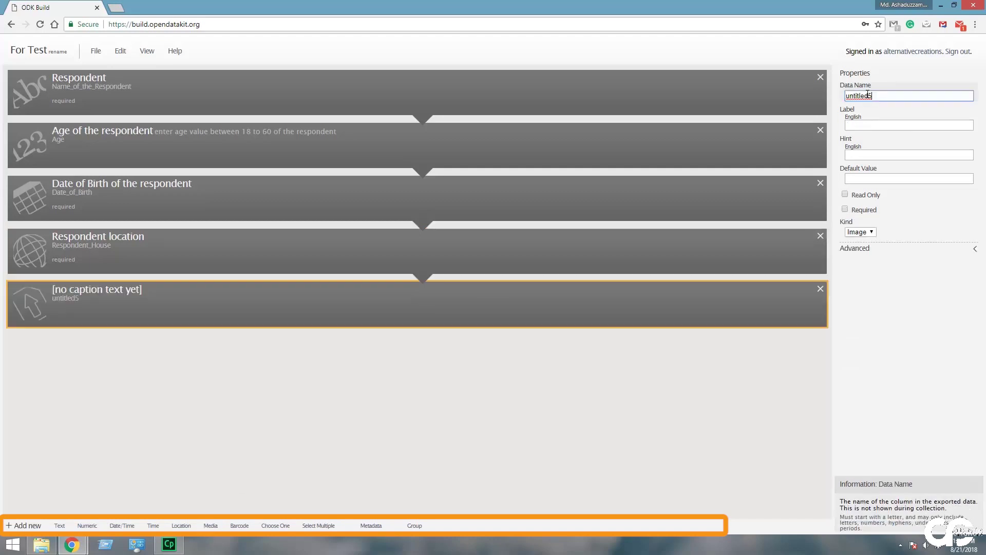
{"action": "left_click_drag", "start_coordinate": [880, 96], "coordinate": [826, 94]}
{"action": "type", "text": "Picture_of_"}
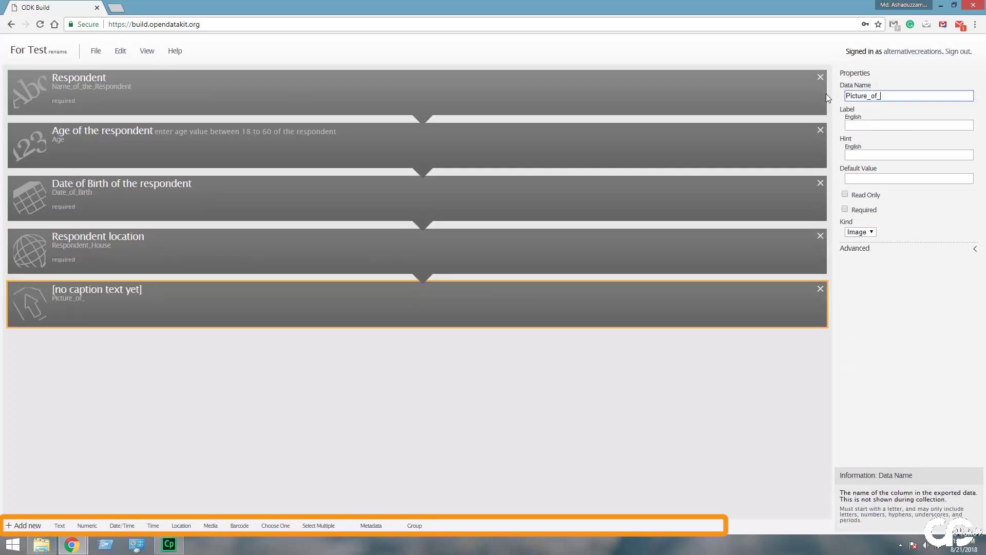
{"action": "type", "text": "respondent_Home"}
{"action": "key", "text": "Tab"}
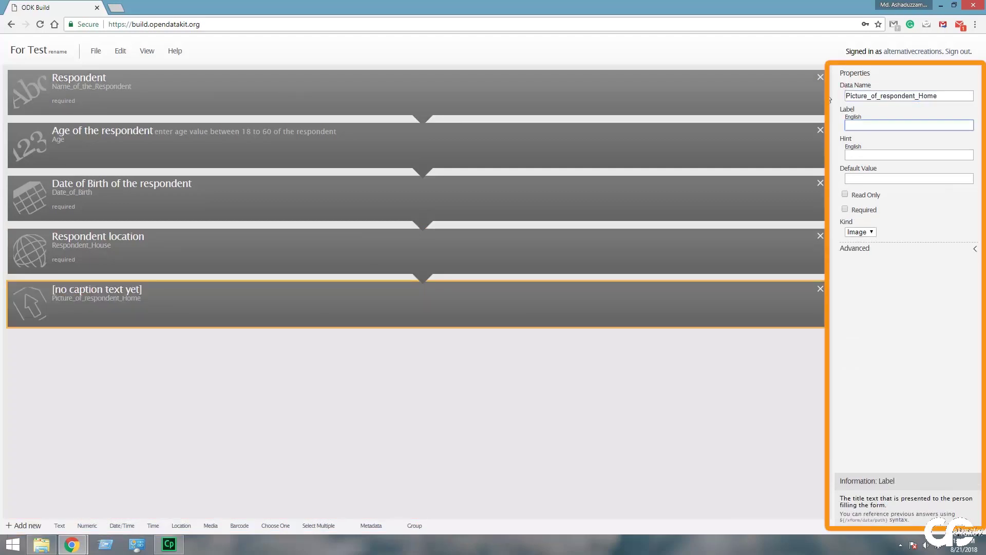
{"action": "type", "text": "Home Photo"}
{"action": "key", "text": "Tab"}
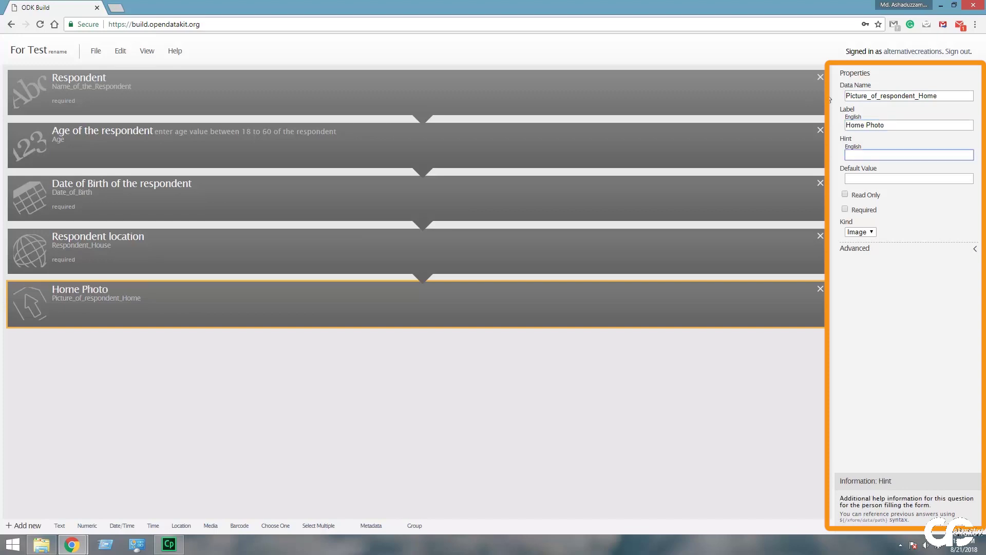
{"action": "left_click", "coordinate": [861, 232]}
{"action": "left_click", "coordinate": [844, 209]}
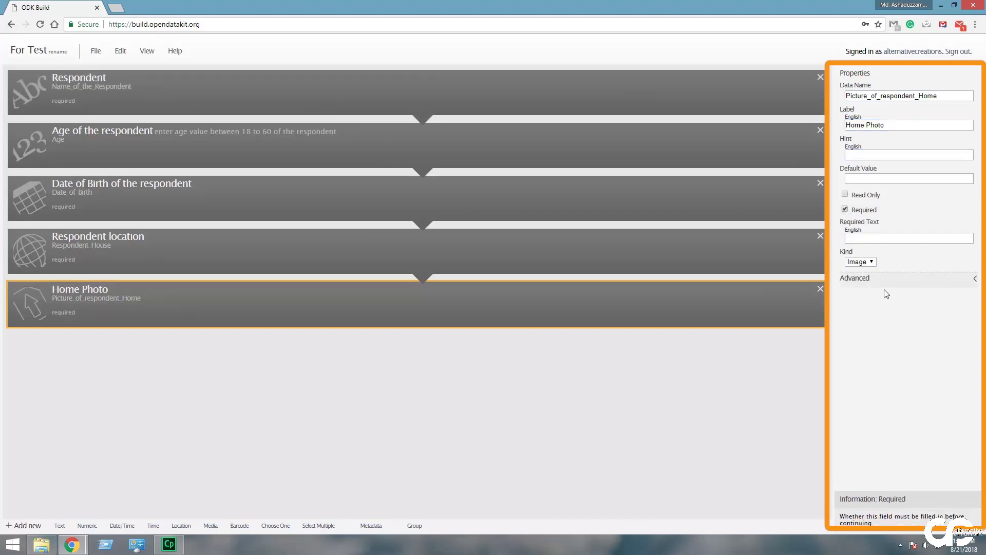
{"action": "left_click", "coordinate": [275, 525]}
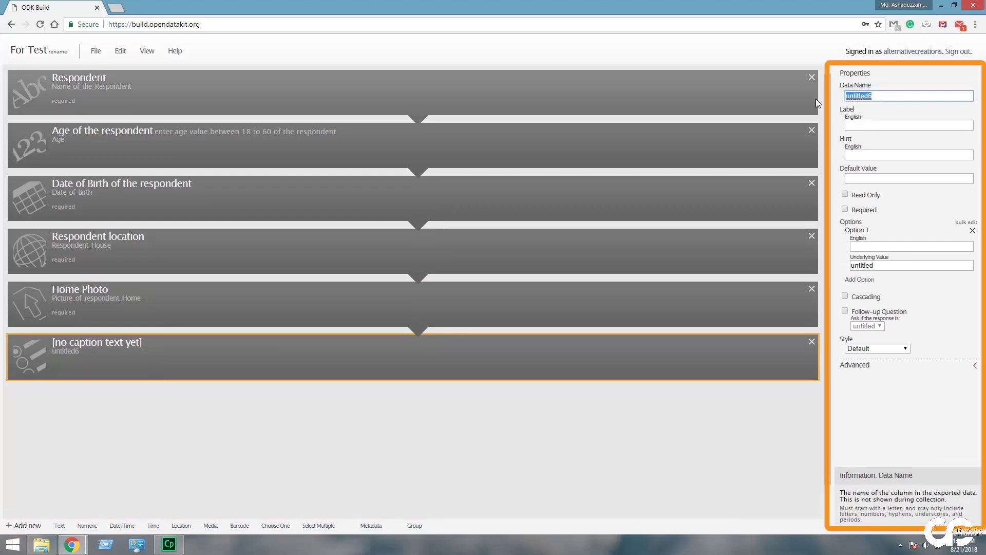
- Set up Sex_of_Respondent labelled 'Sex', required, default Male, message 'Check your value of gender'
{"action": "type", "text": "Sex_of_Respondent"}
{"action": "key", "text": "Tab"}
{"action": "type", "text": "Sex"}
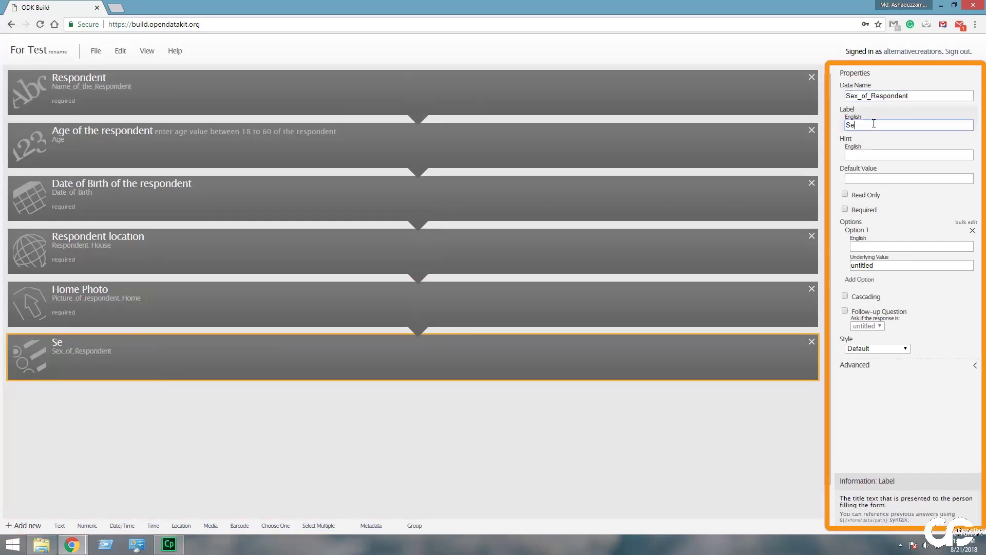
{"action": "key", "text": "Tab"}
{"action": "left_click", "coordinate": [852, 211]}
{"action": "left_click", "coordinate": [865, 177]}
{"action": "type", "text": "Male"}
{"action": "key", "text": "Tab"}
{"action": "key", "text": "Tab"}
{"action": "key", "text": "Tab"}
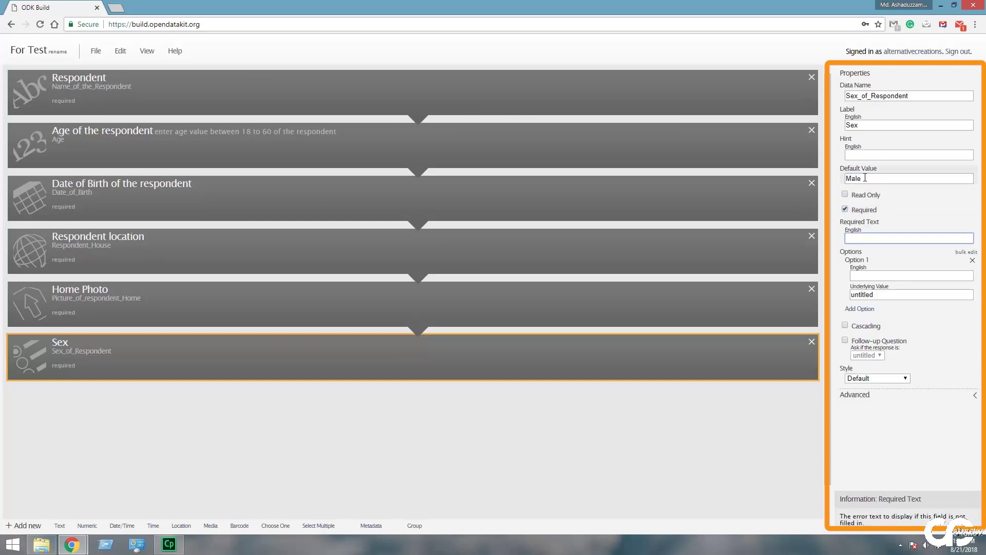
{"action": "type", "text": "Check your value of gender"}
- Give the Sex question options Male (1), Female (2) and Other (3)
{"action": "left_click", "coordinate": [880, 277]}
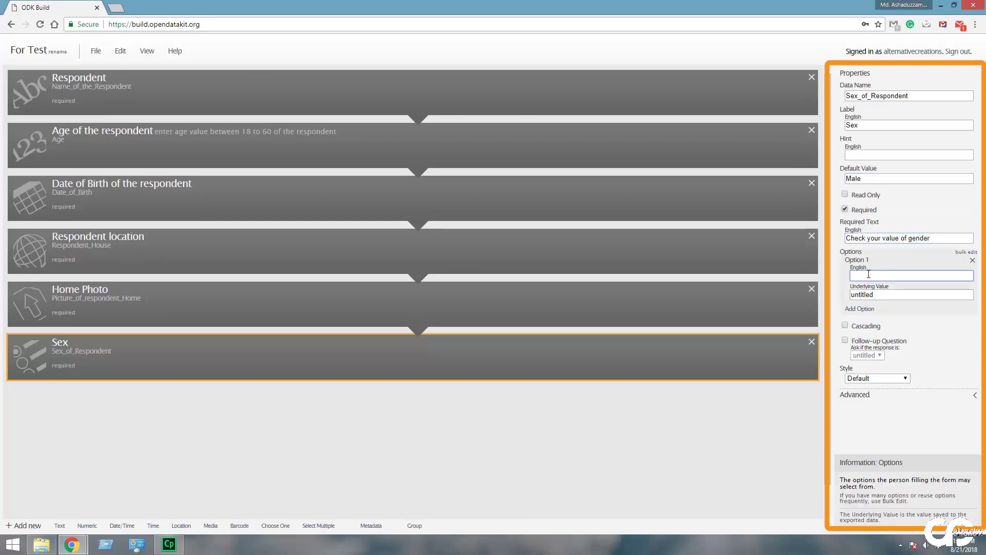
{"action": "type", "text": "Male"}
{"action": "key", "text": "Tab"}
{"action": "type", "text": "1"}
{"action": "left_click", "coordinate": [863, 308]}
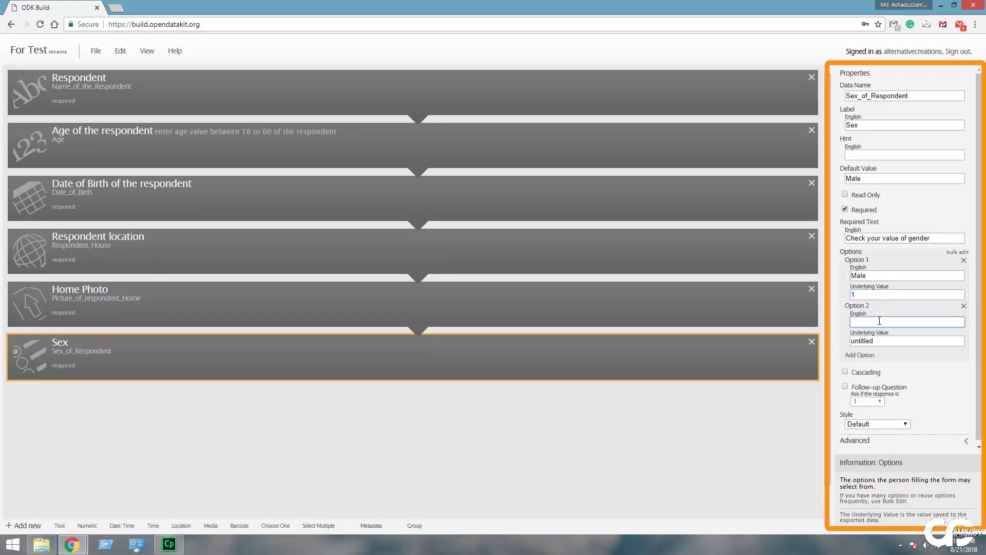
{"action": "type", "text": "Female"}
{"action": "key", "text": "Tab"}
{"action": "type", "text": "2"}
{"action": "left_click", "coordinate": [879, 361]}
{"action": "type", "text": "Other"}
{"action": "key", "text": "Tab"}
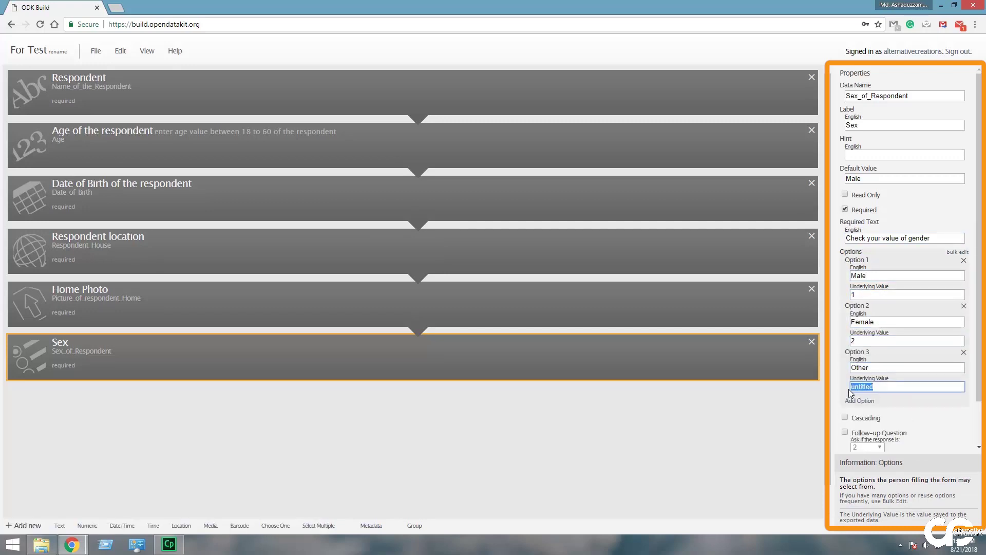
{"action": "type", "text": "3"}
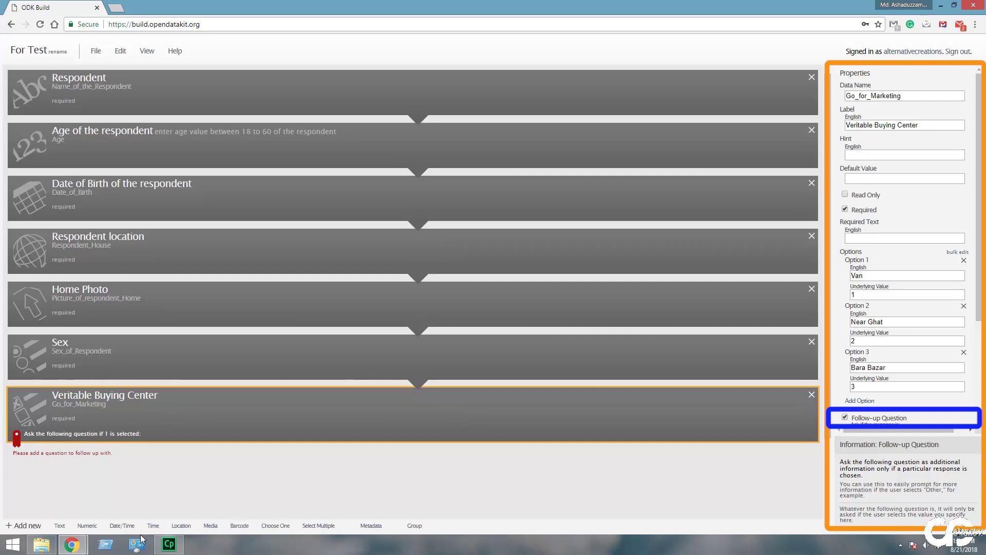
- Add a required numeric question Distance_from_home labelled 'Buying center distance'
{"action": "left_click", "coordinate": [81, 525]}
{"action": "type", "text": "D"}
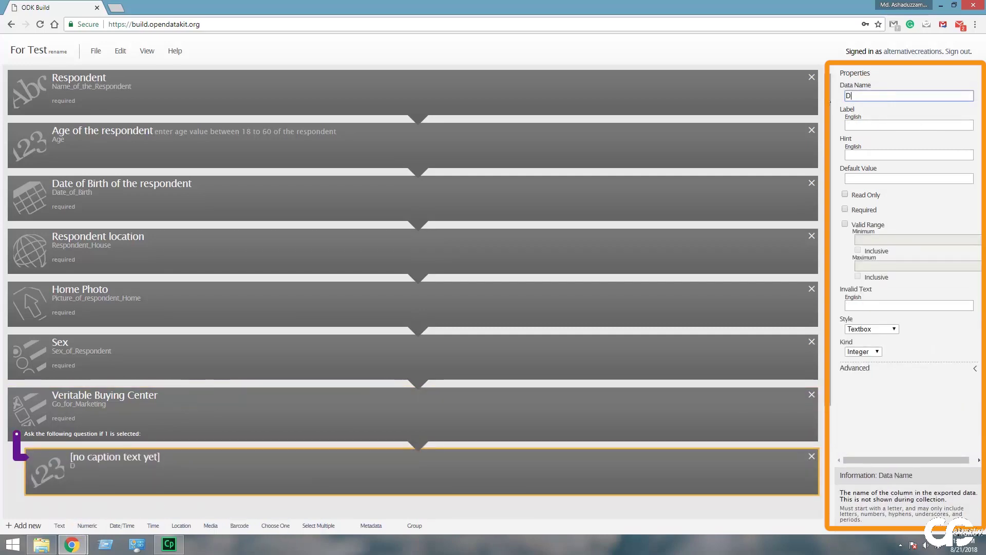
{"action": "type", "text": "istance_from_home"}
{"action": "left_click", "coordinate": [868, 125]}
{"action": "type", "text": "B"}
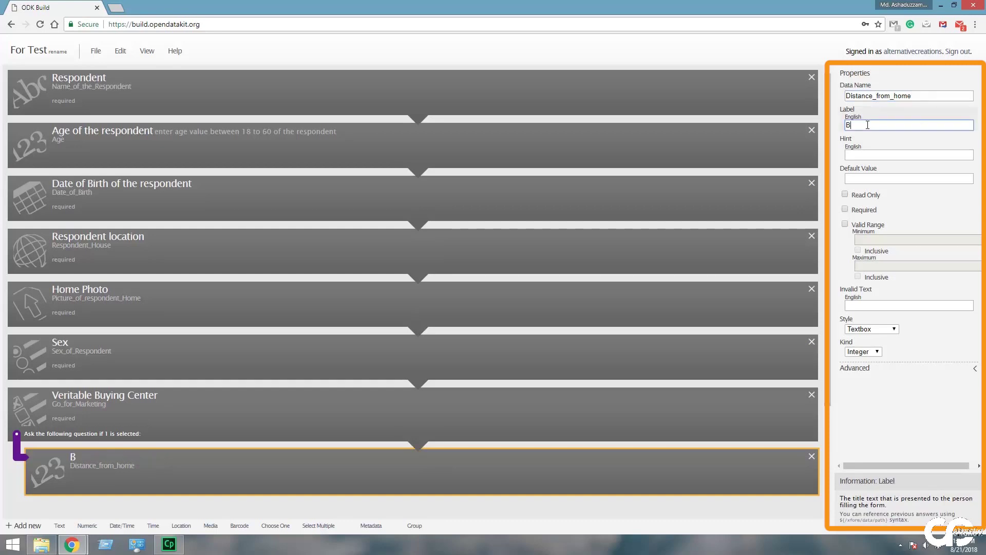
{"action": "type", "text": "uying center distance"}
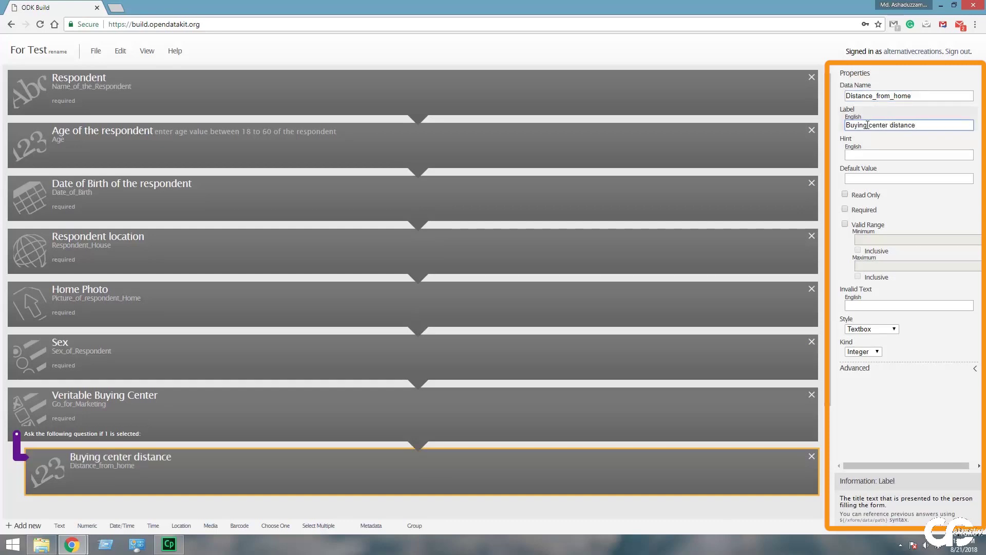
{"action": "left_click", "coordinate": [845, 209]}
- Restrict the distance to a valid range of 0 to 5, both inclusive
{"action": "left_click", "coordinate": [845, 254]}
{"action": "left_click", "coordinate": [869, 269]}
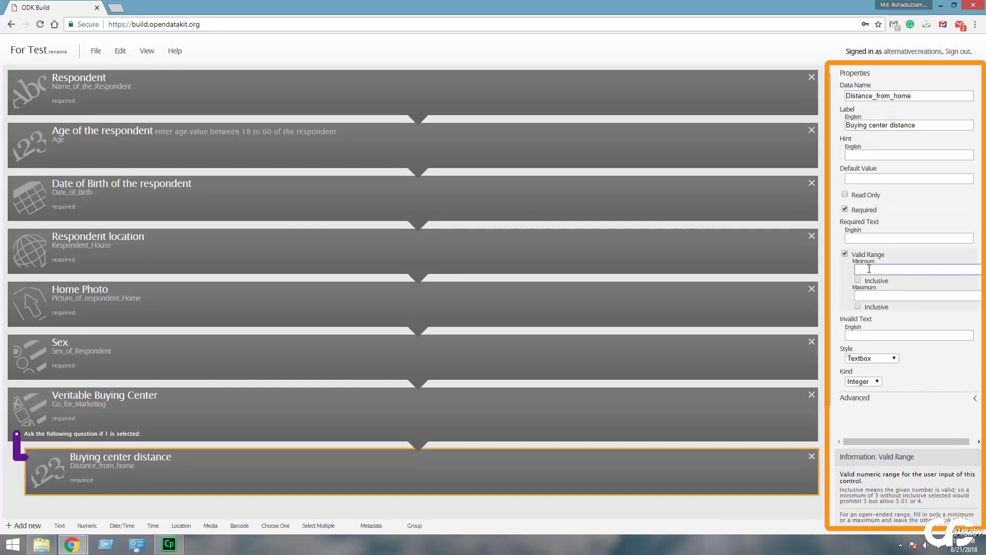
{"action": "left_click", "coordinate": [857, 280]}
{"action": "left_click", "coordinate": [874, 295]}
{"action": "type", "text": "5"}
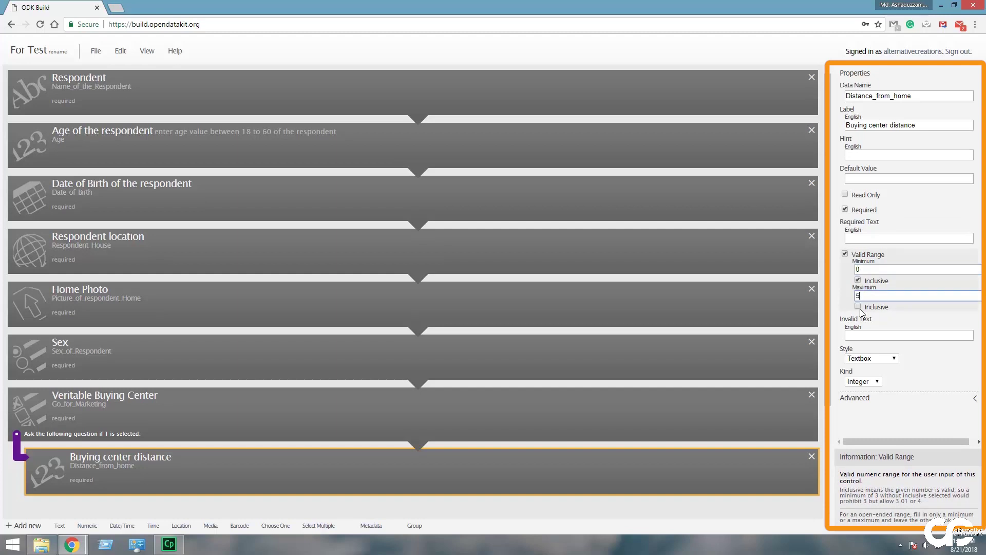
{"action": "left_click", "coordinate": [857, 306]}
- Set the distance answer style to Textbox and number kind to Decimal
{"action": "left_click", "coordinate": [894, 358]}
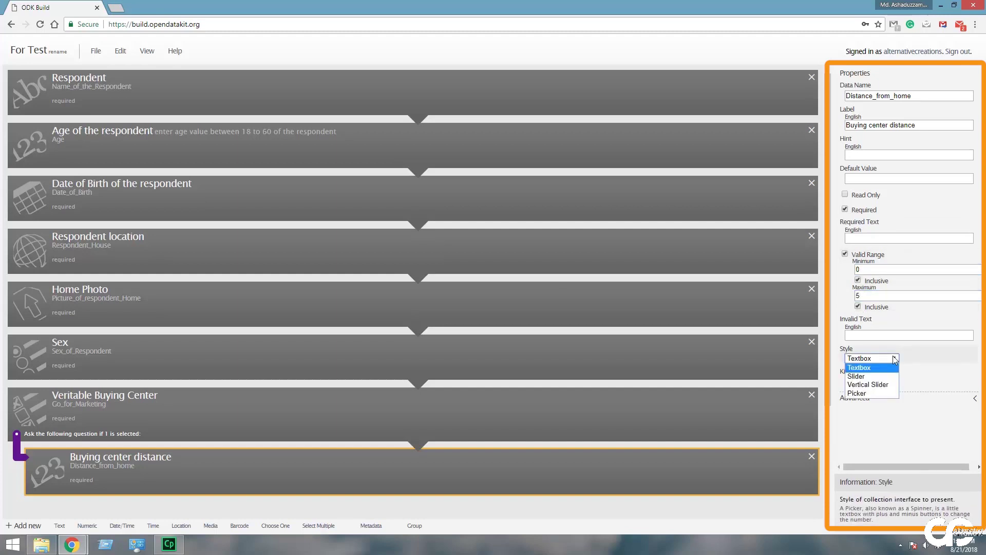
{"action": "left_click", "coordinate": [863, 393]}
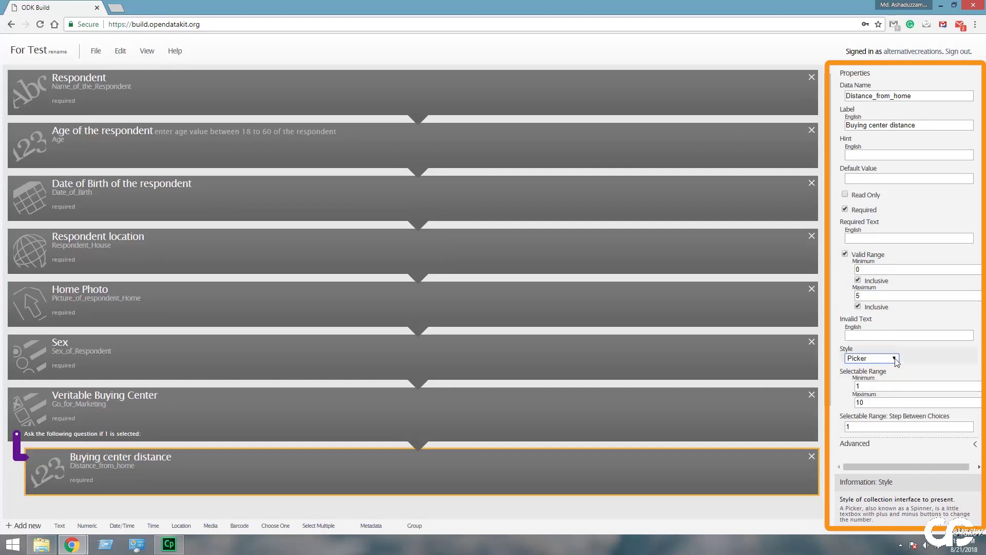
{"action": "left_click", "coordinate": [878, 358]}
{"action": "left_click", "coordinate": [880, 385]}
{"action": "left_click", "coordinate": [878, 348]}
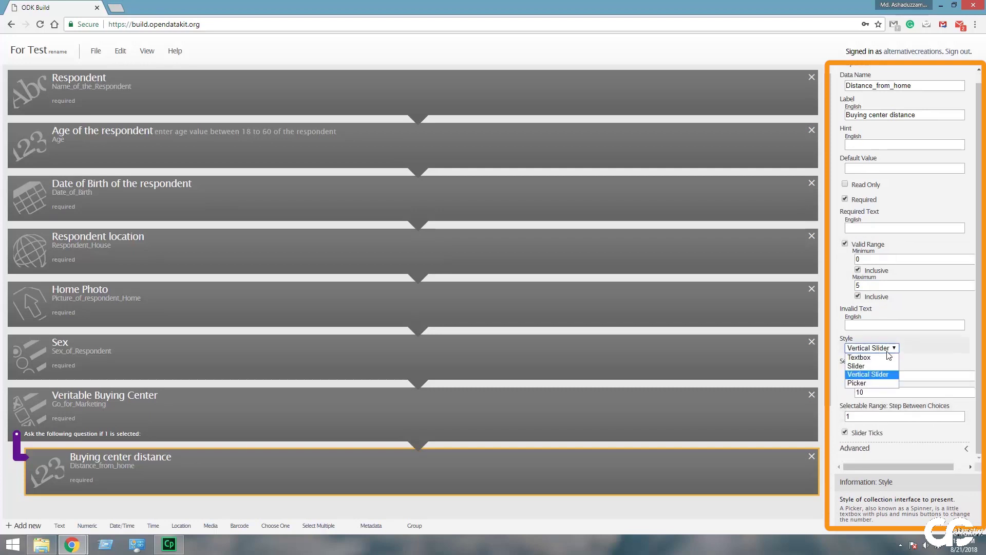
{"action": "left_click", "coordinate": [859, 356]}
{"action": "left_click", "coordinate": [863, 381]}
{"action": "left_click", "coordinate": [863, 398]}
{"action": "scroll", "coordinate": [451, 440], "scroll_direction": "down", "scroll_amount": 2}
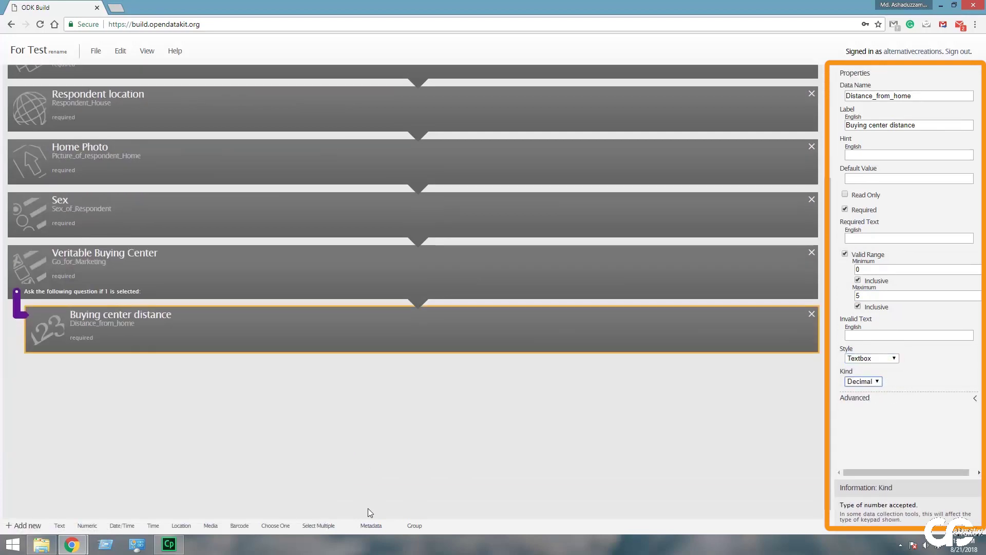
{"action": "left_click", "coordinate": [371, 525]}
- Make the metadata field a SIM Serial and name it Surveyor_Info, correcting the spelling
{"action": "left_click", "coordinate": [883, 119]}
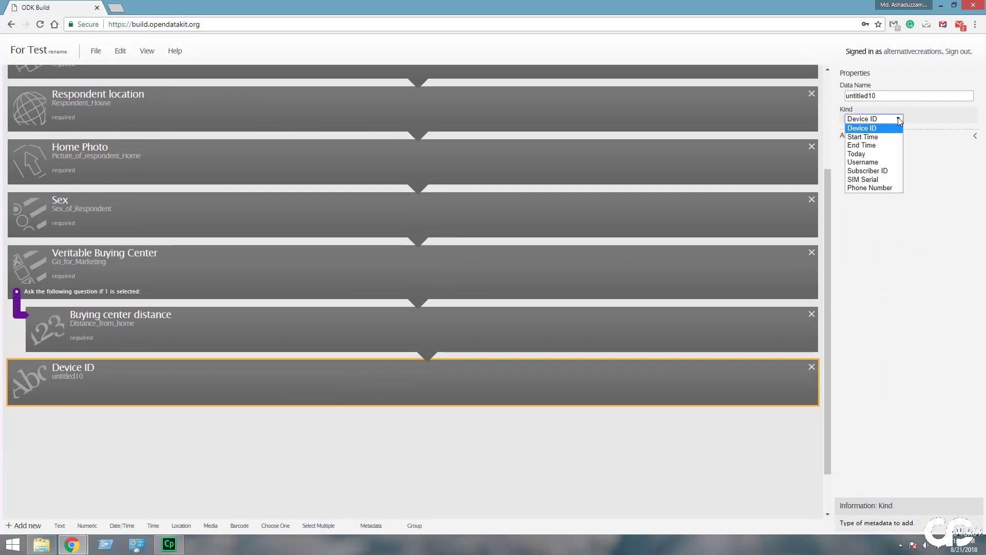
{"action": "left_click", "coordinate": [873, 180]}
{"action": "type", "text": "S"}
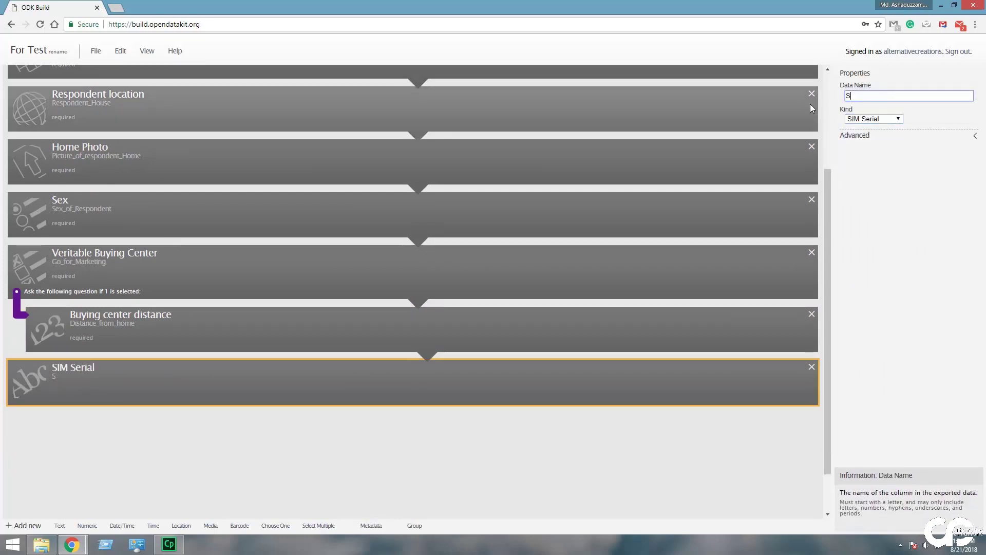
{"action": "type", "text": "urveyer_"}
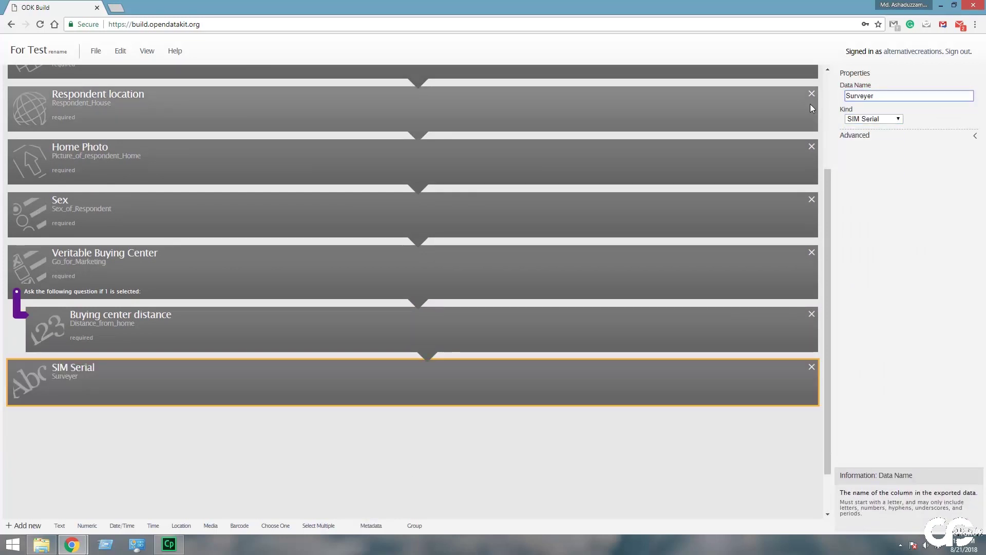
{"action": "right_click", "coordinate": [859, 95]}
{"action": "left_click", "coordinate": [863, 102]}
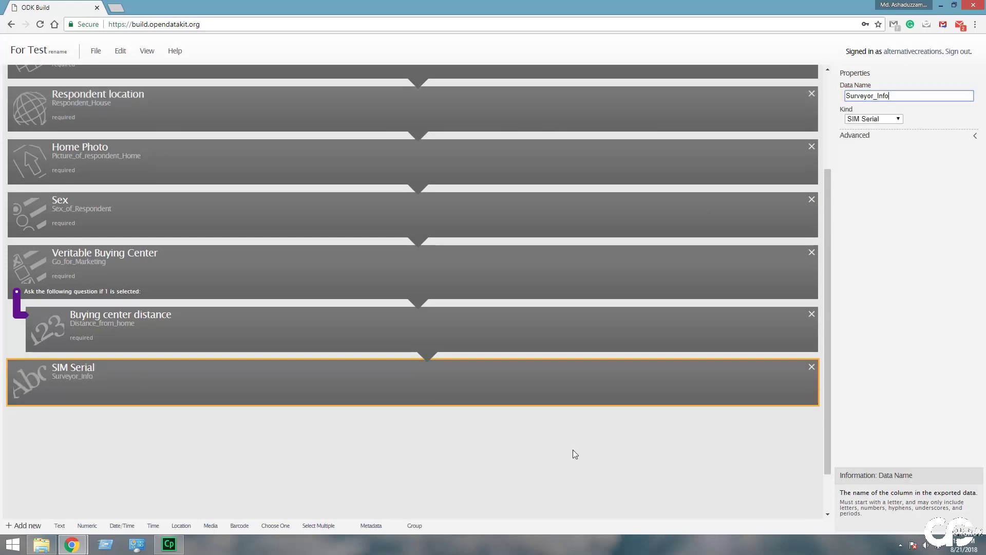
{"action": "left_click", "coordinate": [416, 525]}
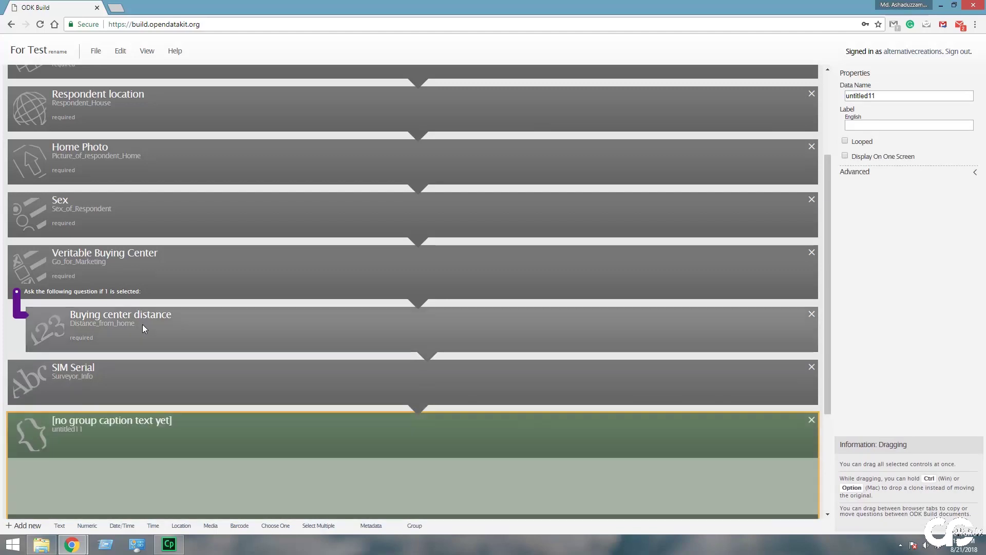
- Move the Veritable Buying Center question and its distance follow-up into the new group
{"action": "left_click", "coordinate": [253, 267]}
{"action": "left_click", "coordinate": [277, 328], "text": "shift"}
{"action": "left_click_drag", "start_coordinate": [276, 328], "coordinate": [269, 474]}
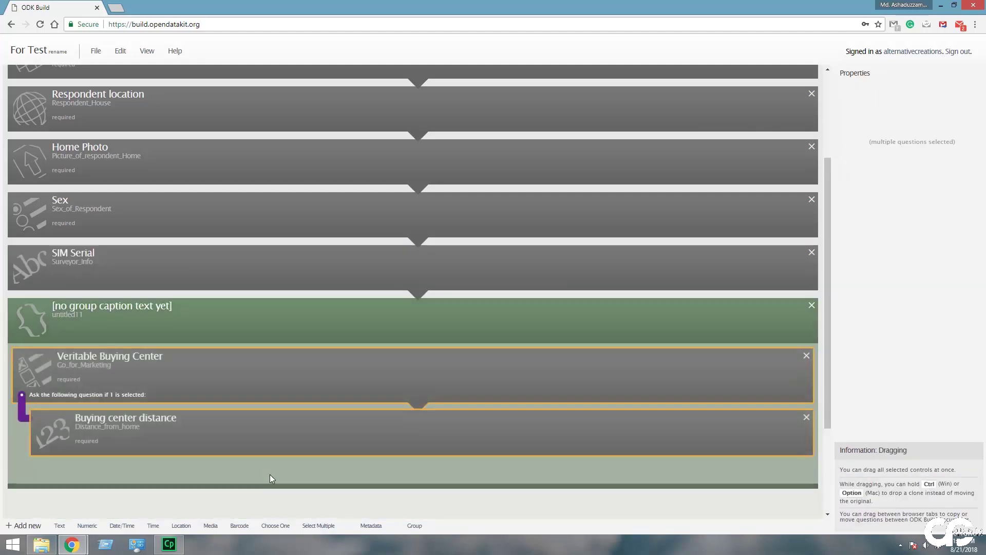
- Set the group's Data Name and Label to Bazar
{"action": "left_click", "coordinate": [148, 308]}
{"action": "double_click", "coordinate": [852, 96]}
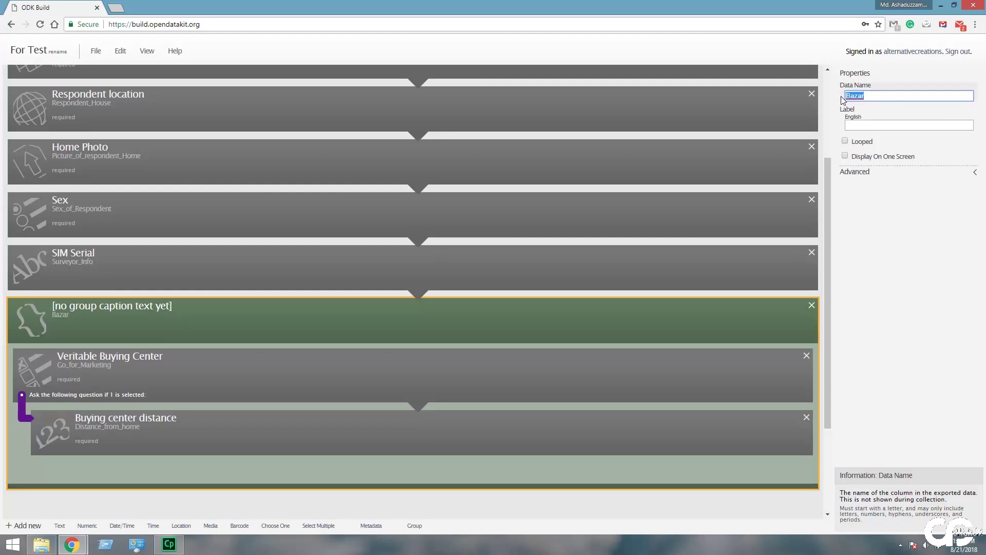
{"action": "left_click", "coordinate": [874, 124]}
{"action": "type", "text": "Bazar"}
{"action": "scroll", "coordinate": [266, 240], "scroll_direction": "up", "scroll_amount": 3}
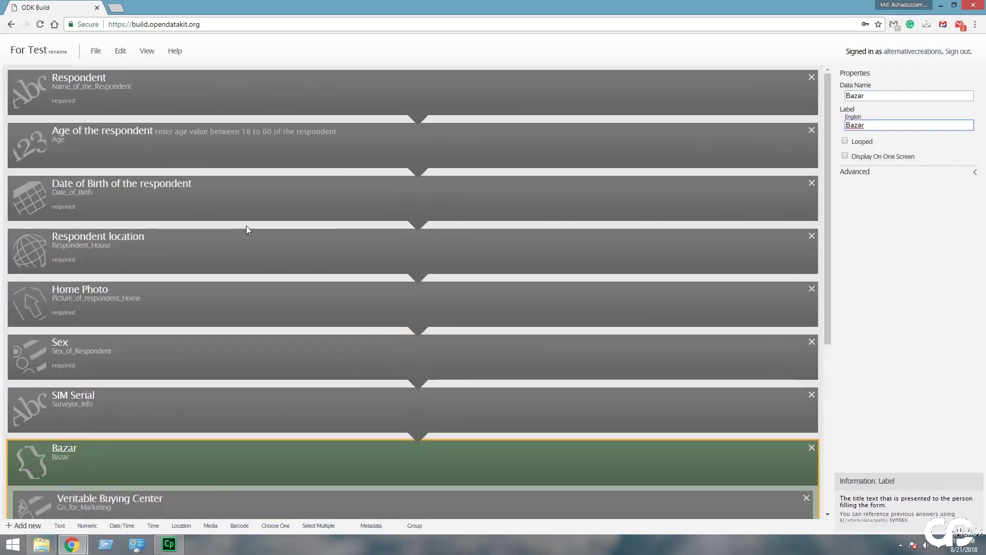
{"action": "left_click", "coordinate": [96, 50]}
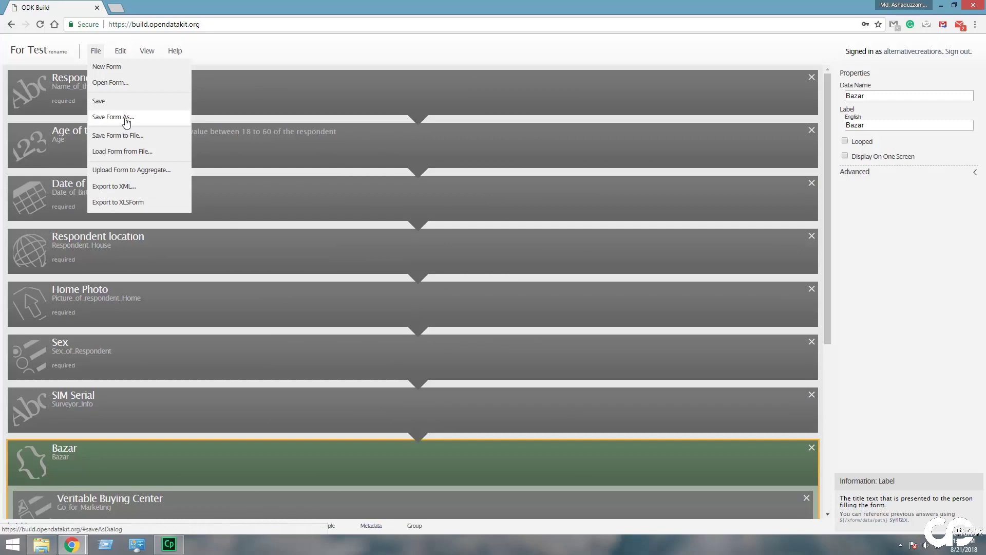
- Save the form with Save Form As under the name 'For Test'
{"action": "left_click", "coordinate": [126, 118]}
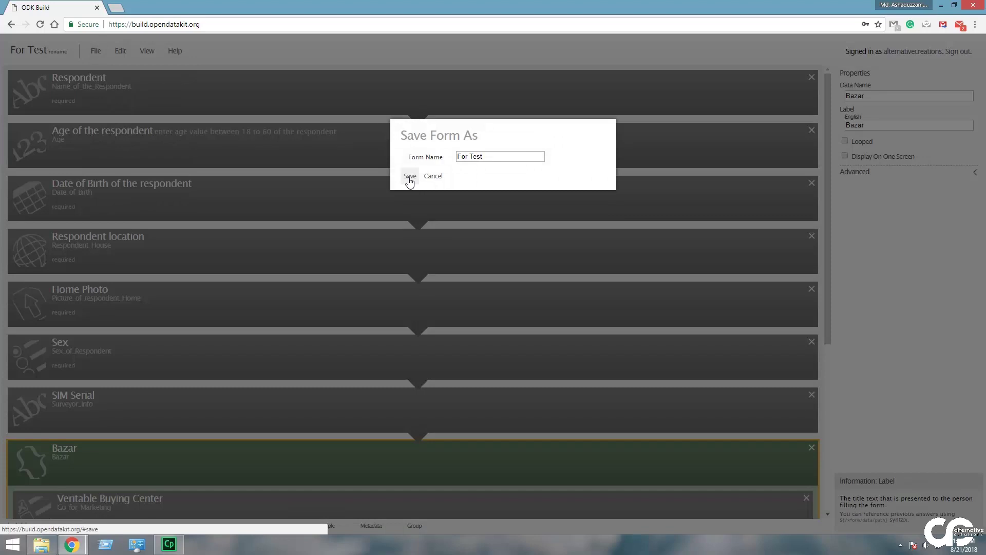
{"action": "left_click", "coordinate": [409, 178]}
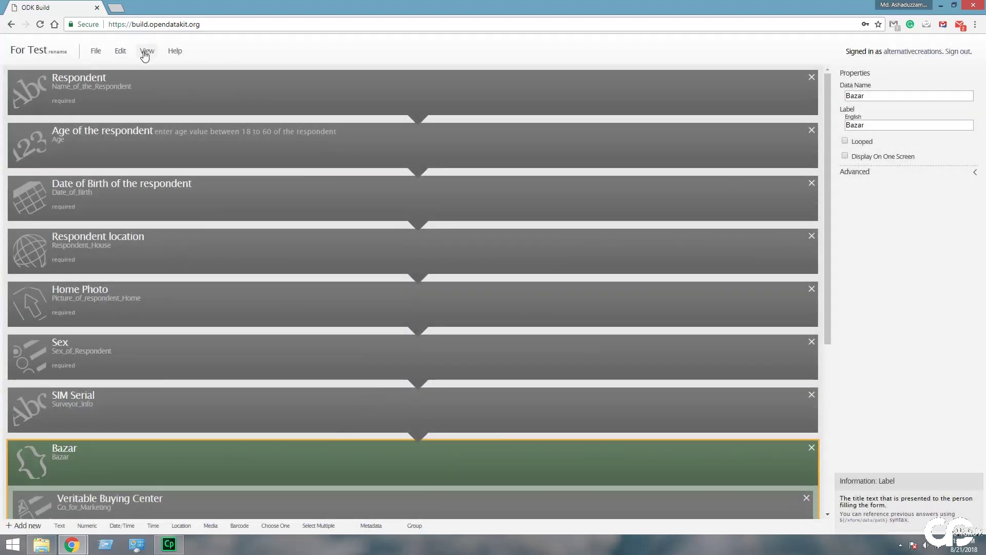
{"action": "left_click", "coordinate": [145, 53]}
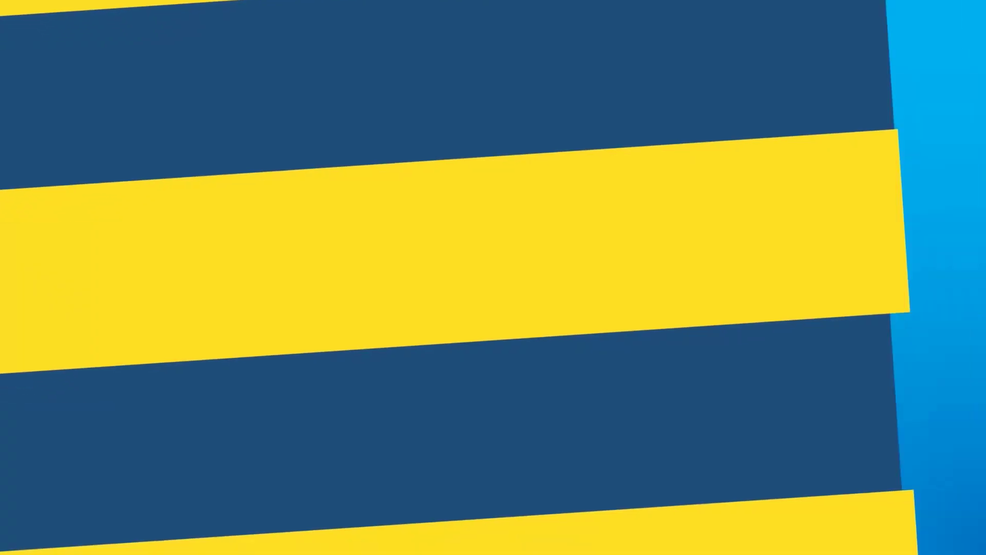